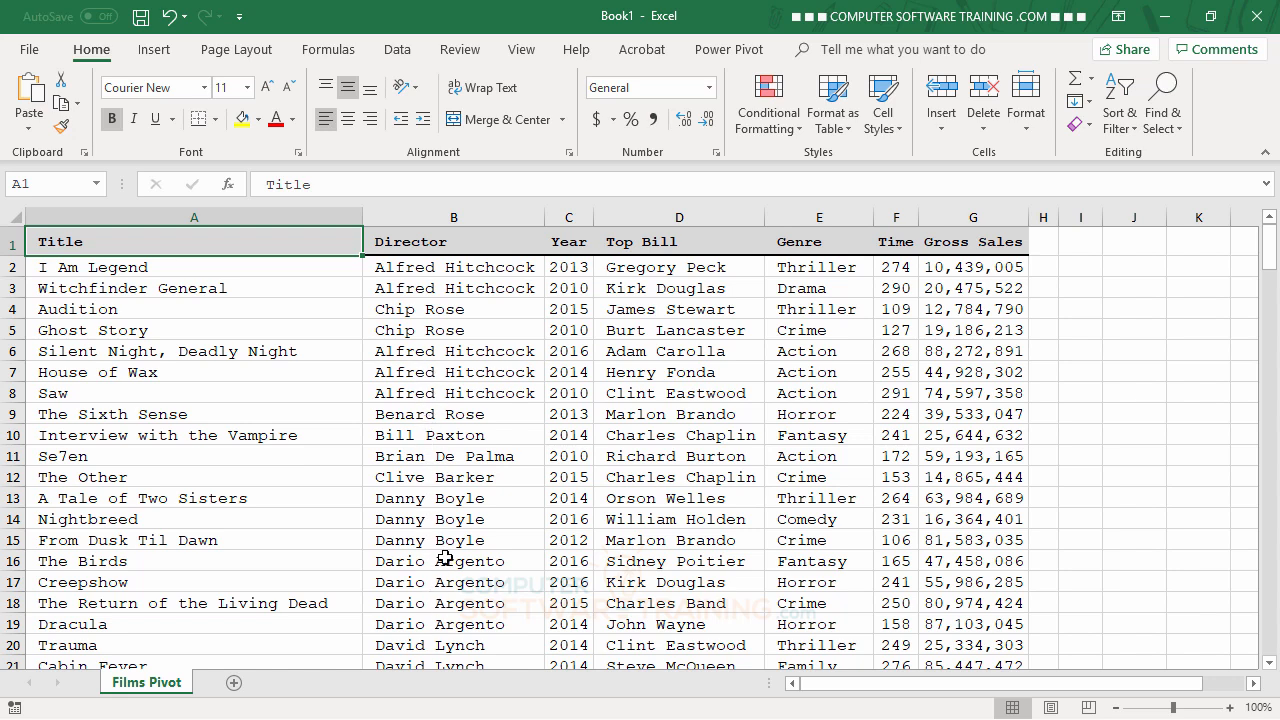
{"action": "scroll", "coordinate": [443, 559], "scroll_direction": "down", "scroll_amount": 3}
{"action": "scroll", "coordinate": [443, 559], "scroll_direction": "down", "scroll_amount": 2}
{"action": "scroll", "coordinate": [445, 557], "scroll_direction": "down", "scroll_amount": 2}
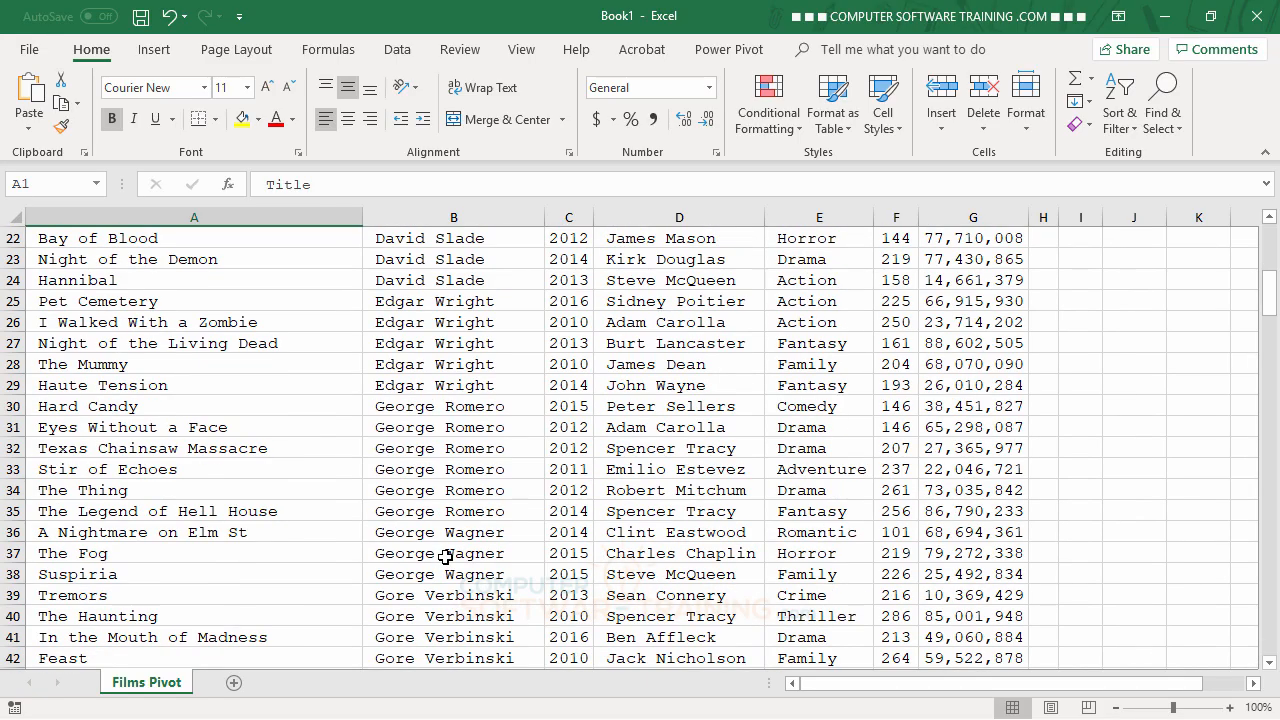
{"action": "scroll", "coordinate": [445, 557], "scroll_direction": "up", "scroll_amount": 7}
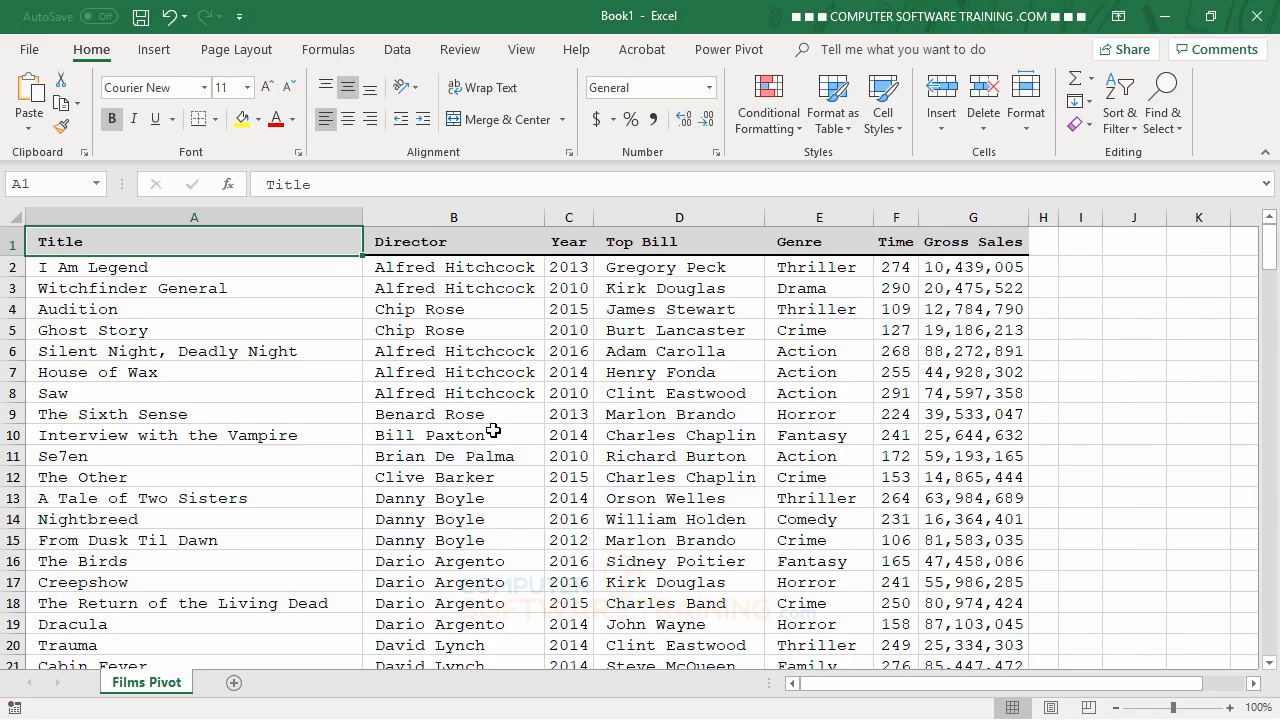
- Enter the formula =MOD(IF(ROW()=2,0,IF(B2=B1,H1,H1+1)),2) in cell H2 beside the first film
{"action": "left_click", "coordinate": [1045, 270]}
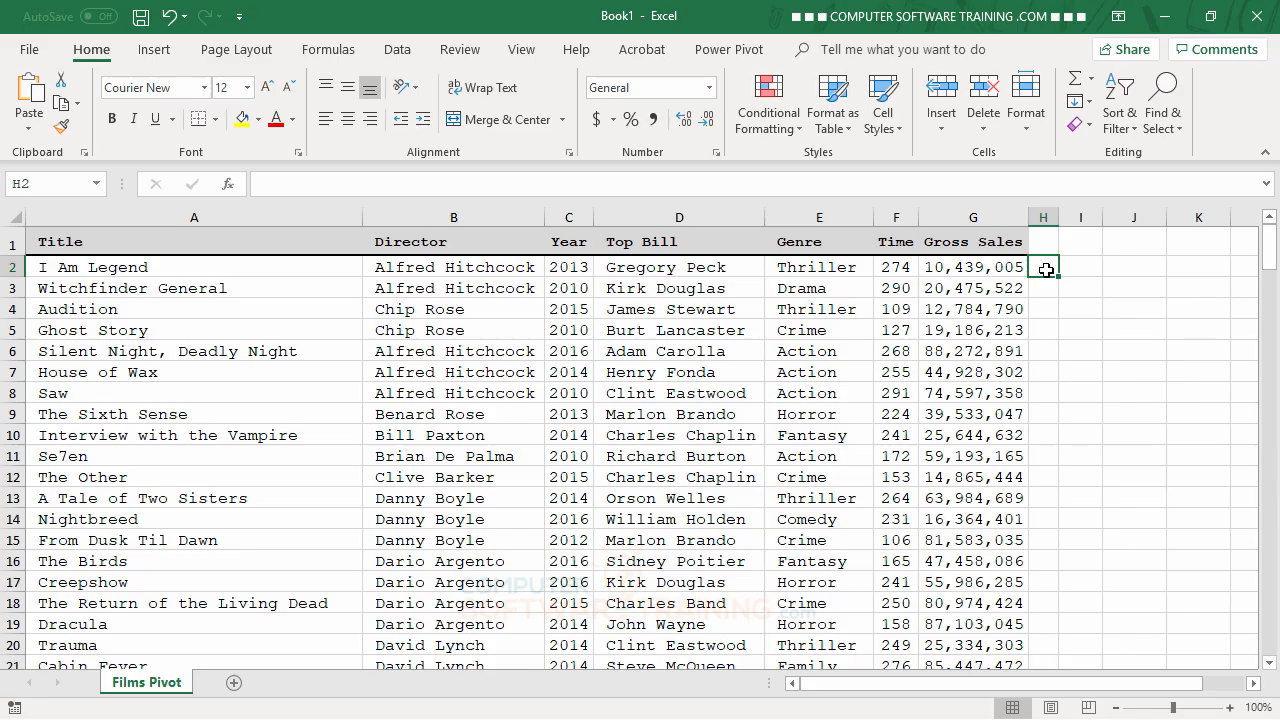
{"action": "type", "text": "="}
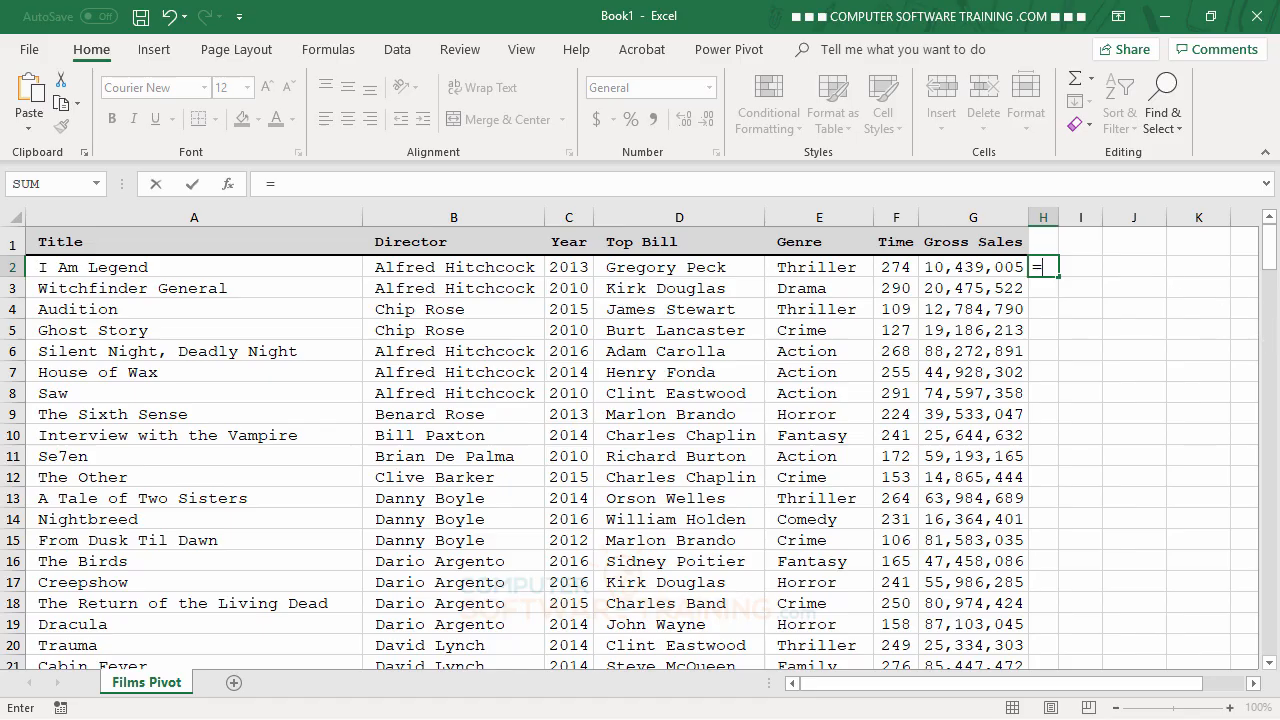
{"action": "type", "text": "MO"}
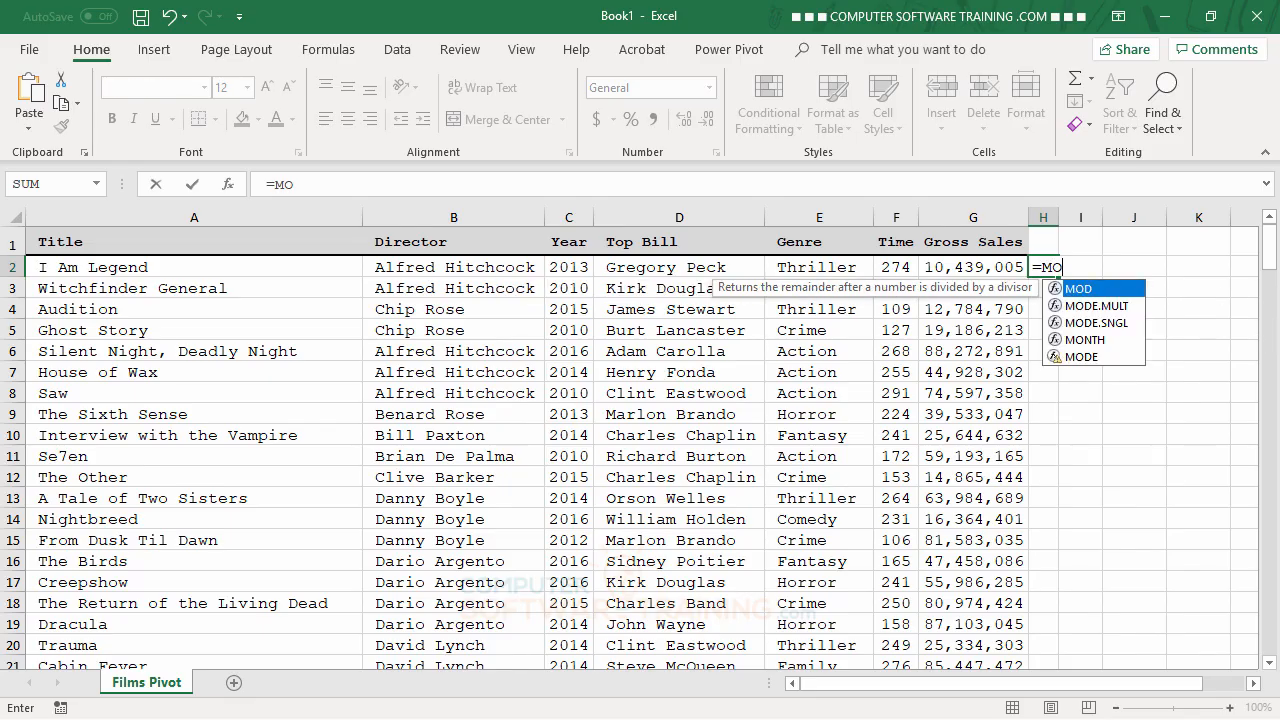
{"action": "type", "text": "D"}
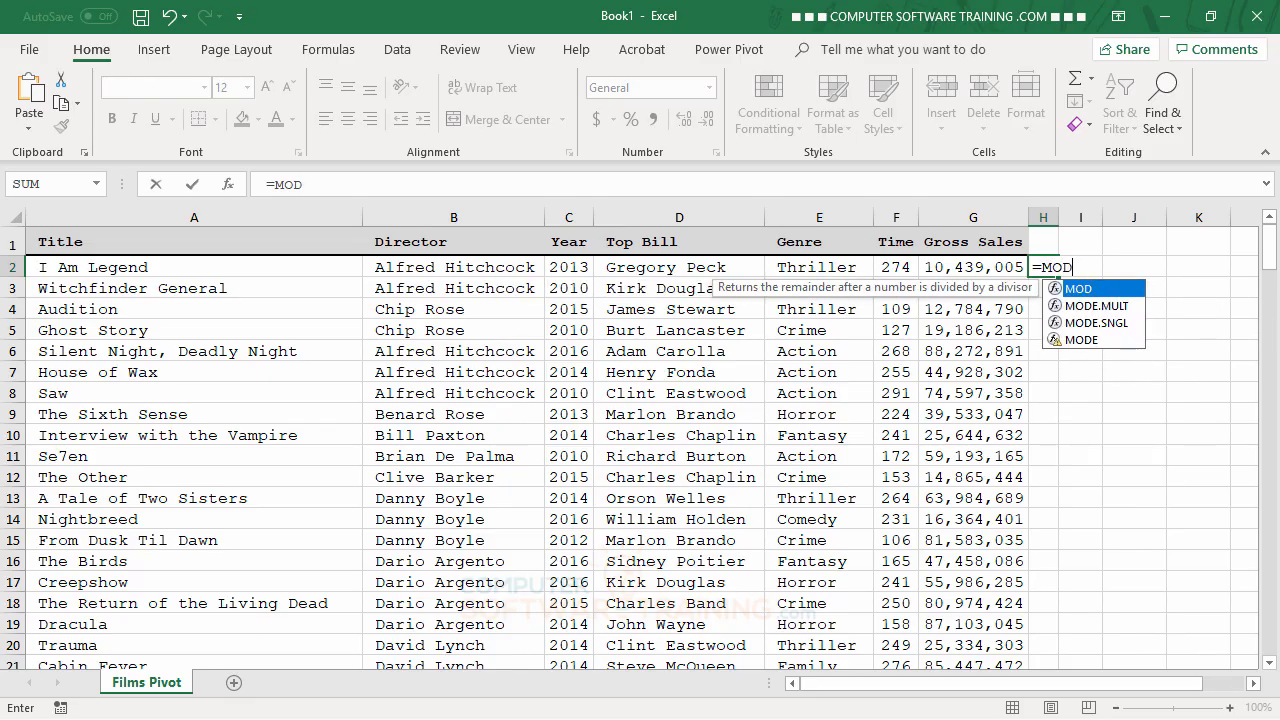
{"action": "type", "text": " (I"}
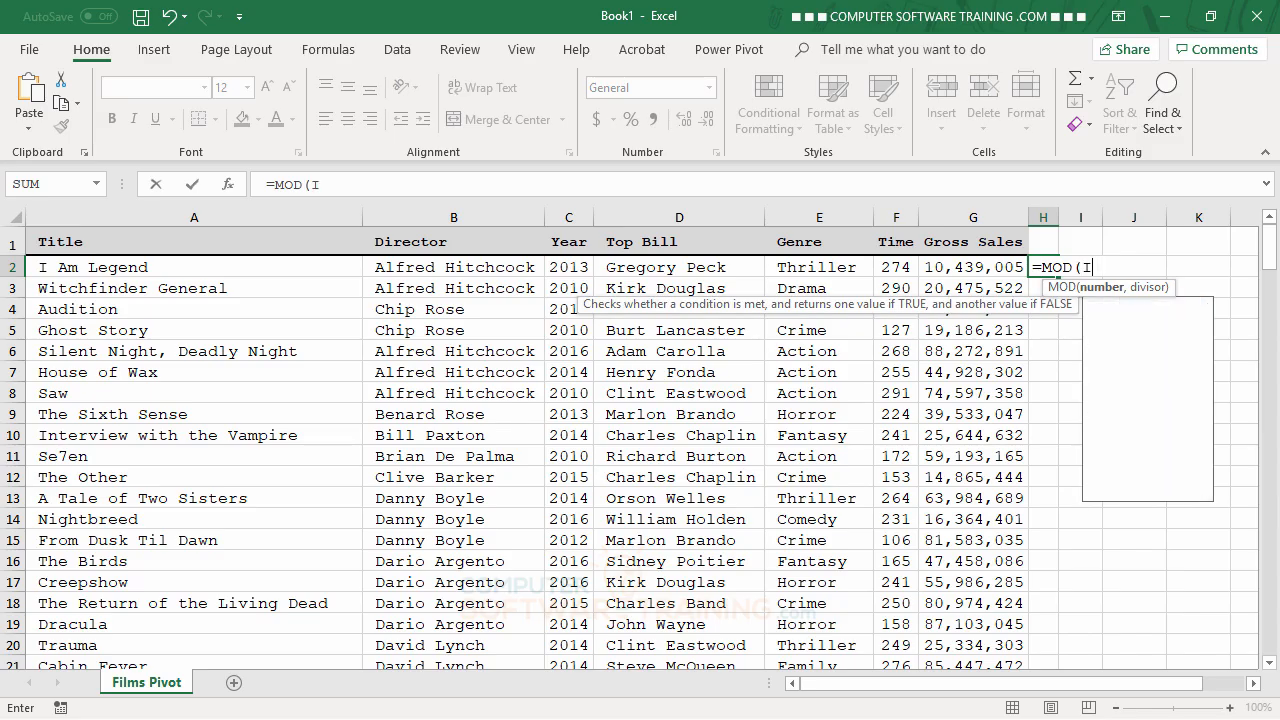
{"action": "type", "text": "F("}
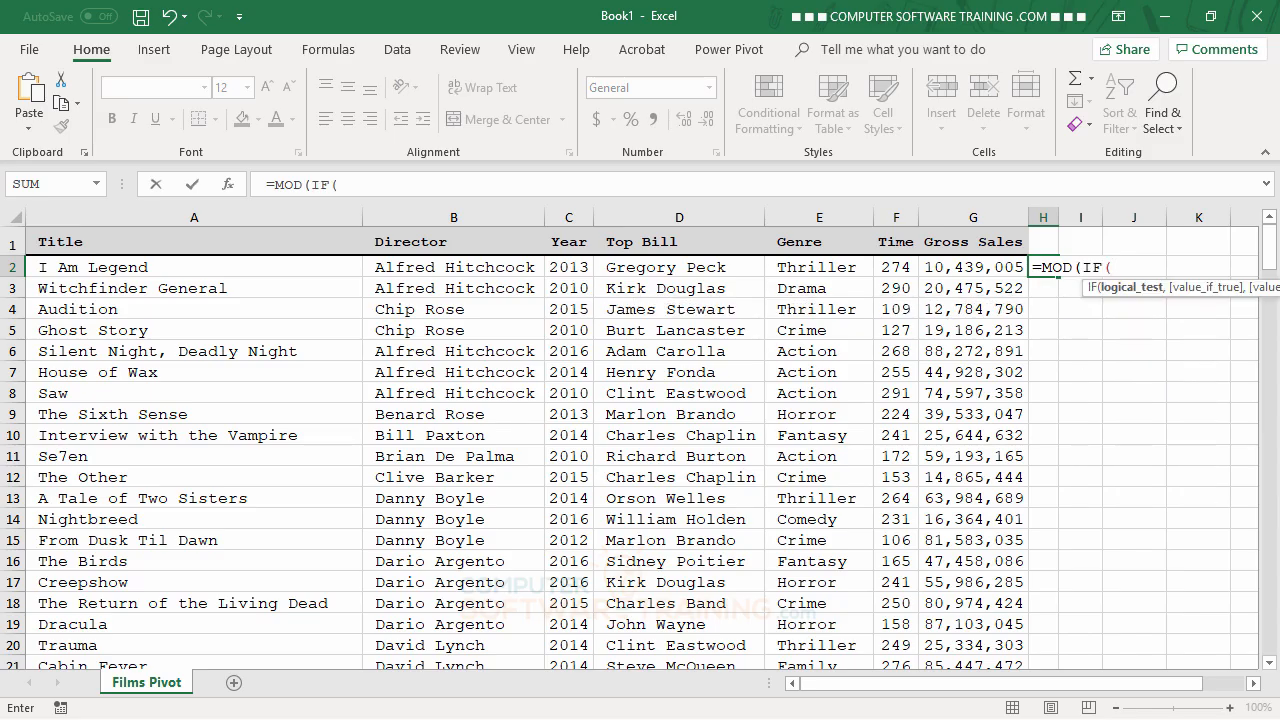
{"action": "type", "text": "R"}
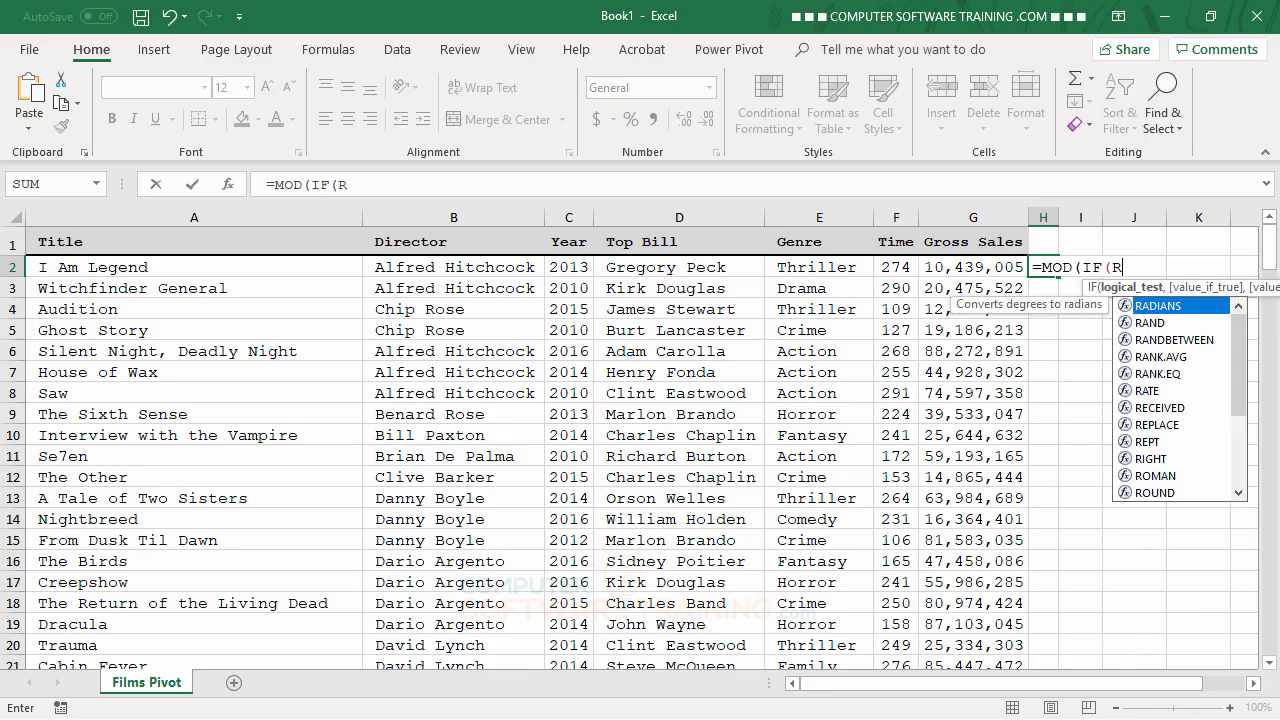
{"action": "type", "text": "OW()"}
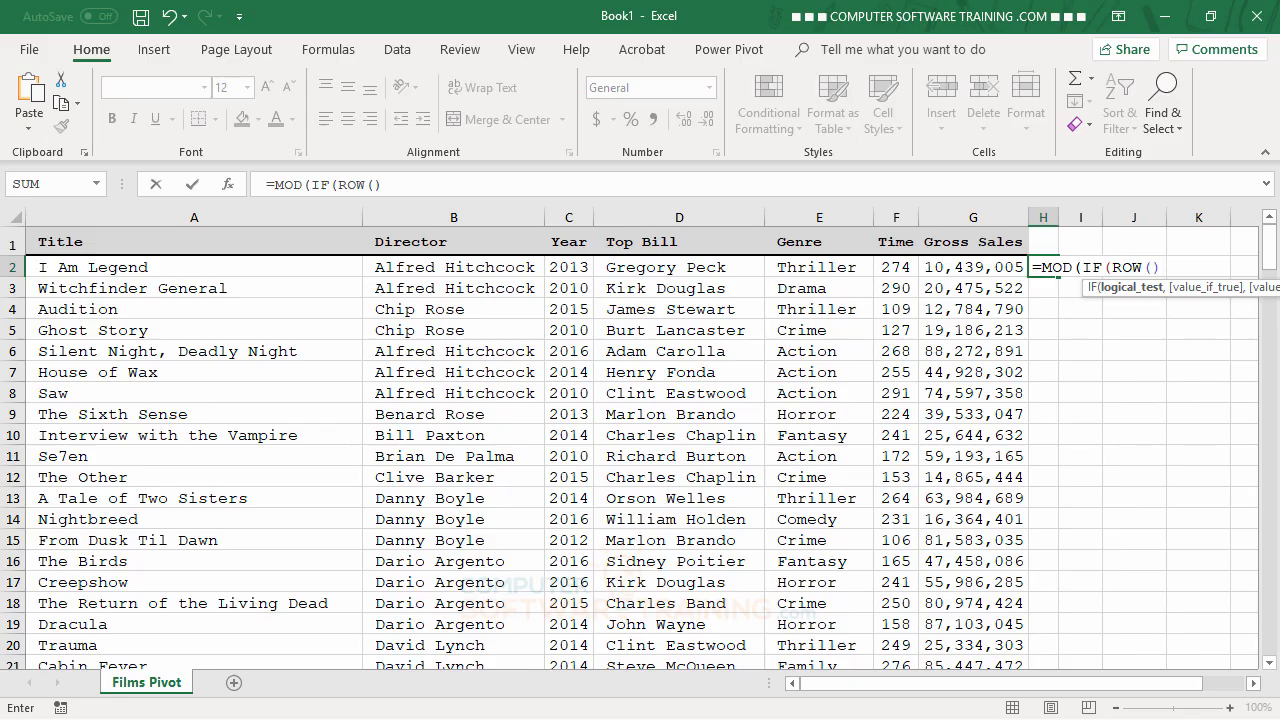
{"action": "type", "text": "=2,0"}
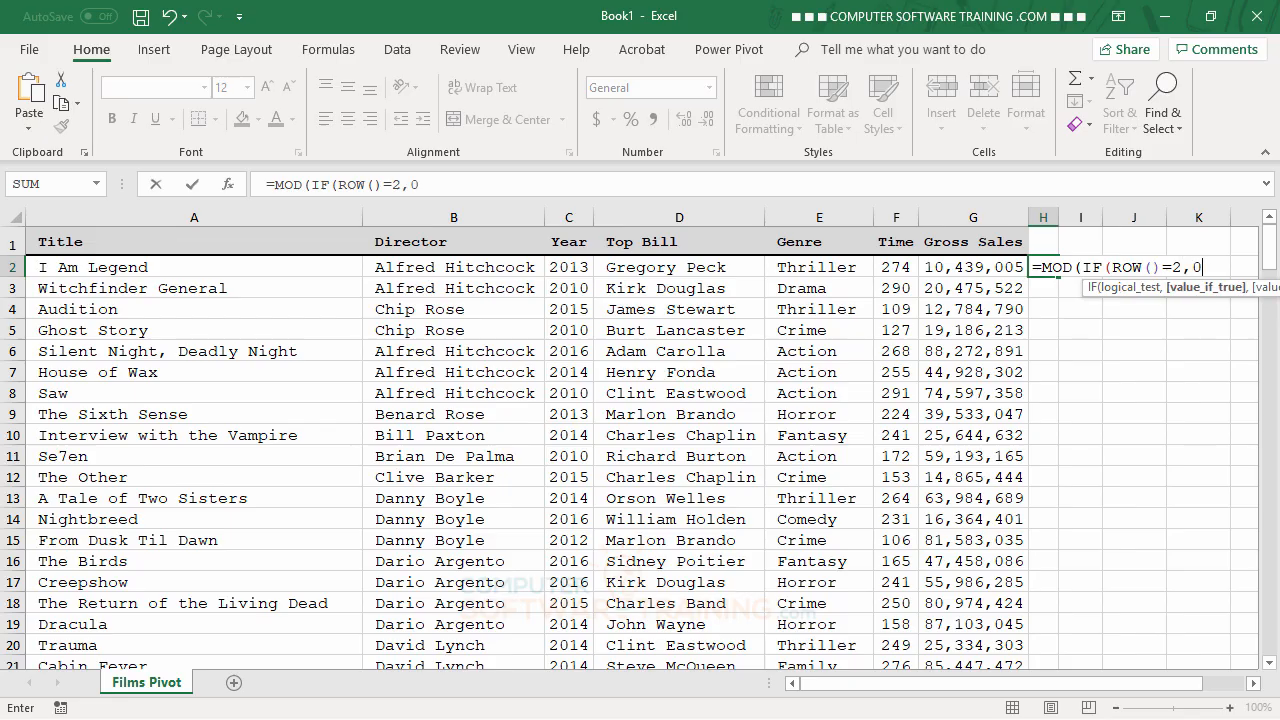
{"action": "type", "text": ",IF"}
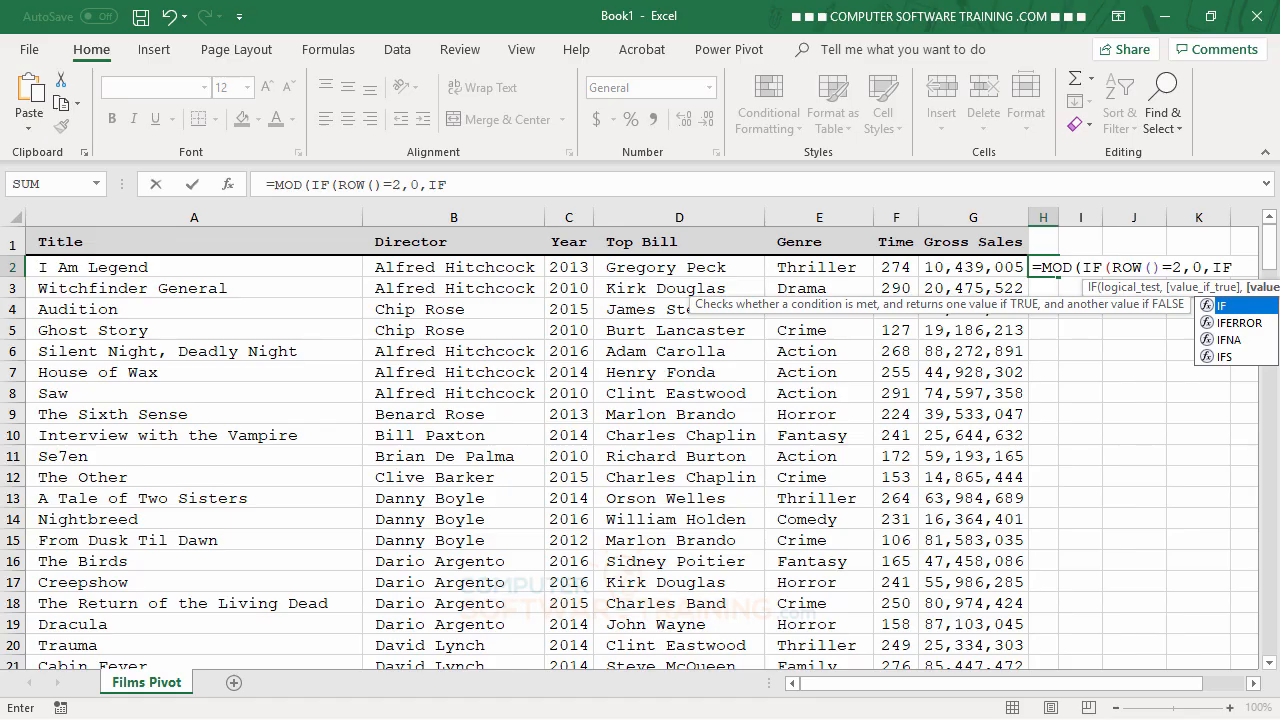
{"action": "type", "text": "("}
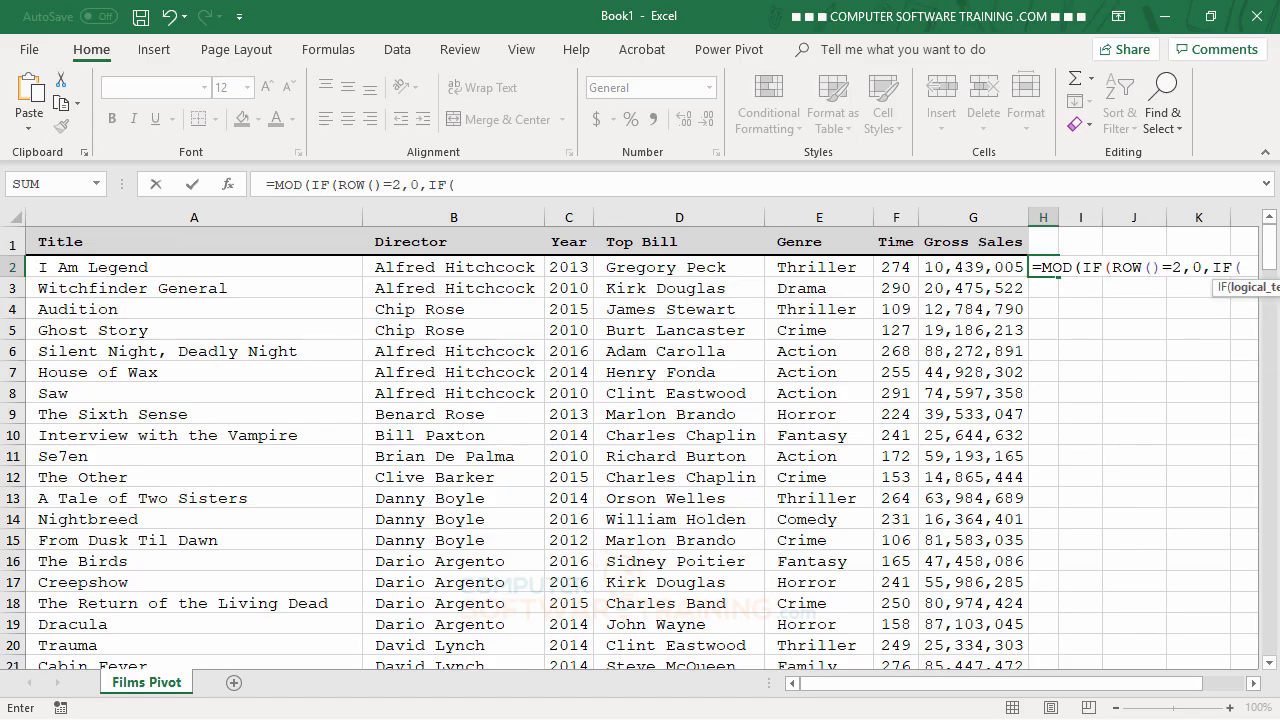
{"action": "type", "text": "B@"}
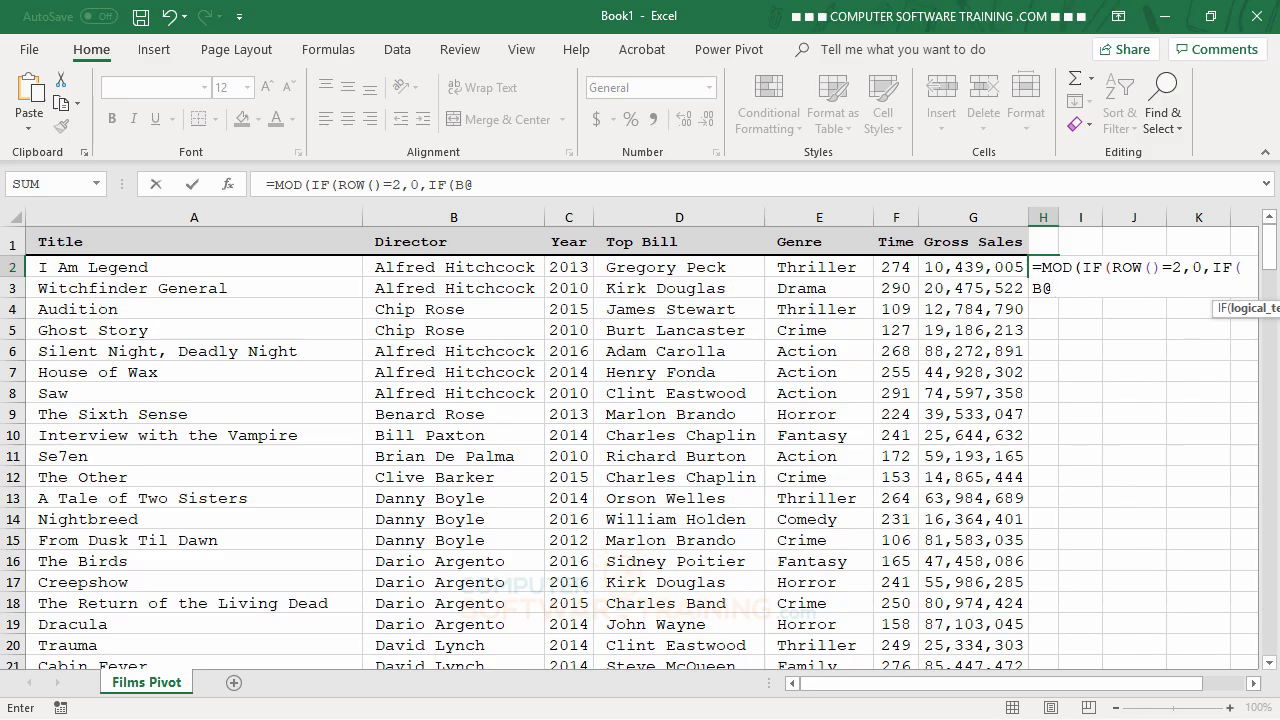
{"action": "key", "text": "BackSpace"}
{"action": "type", "text": "2"}
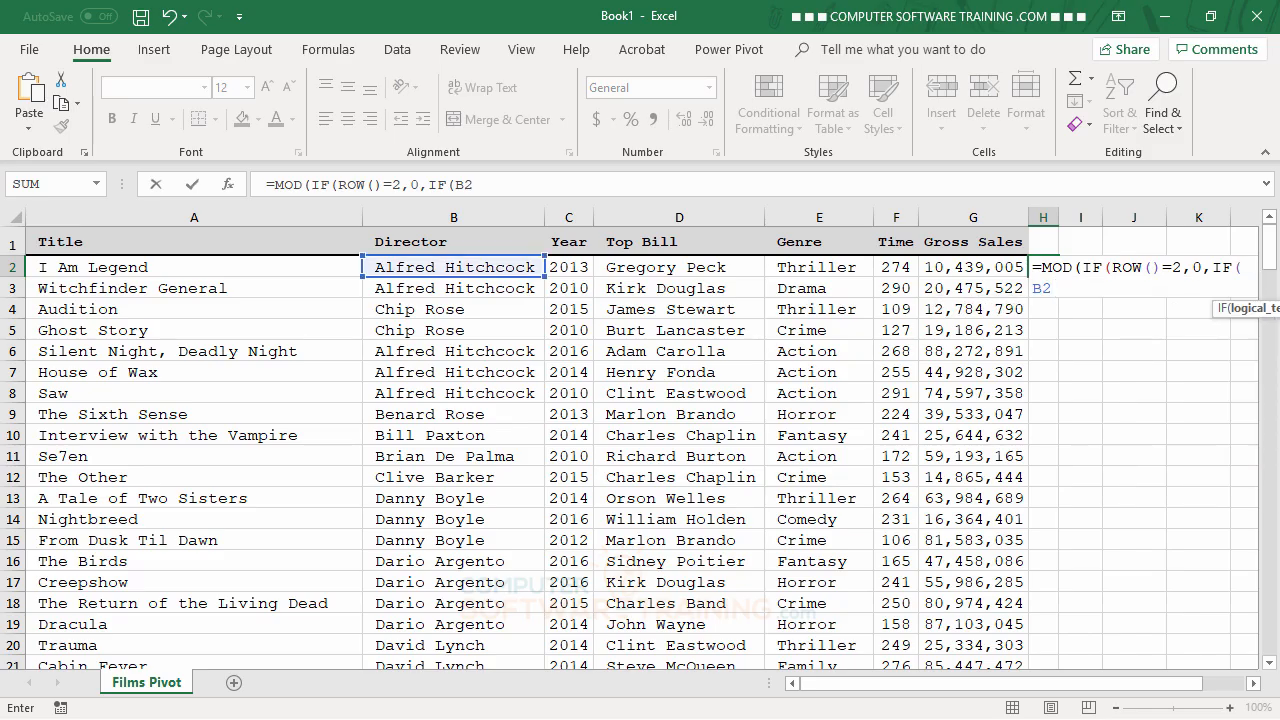
{"action": "type", "text": "=B1"}
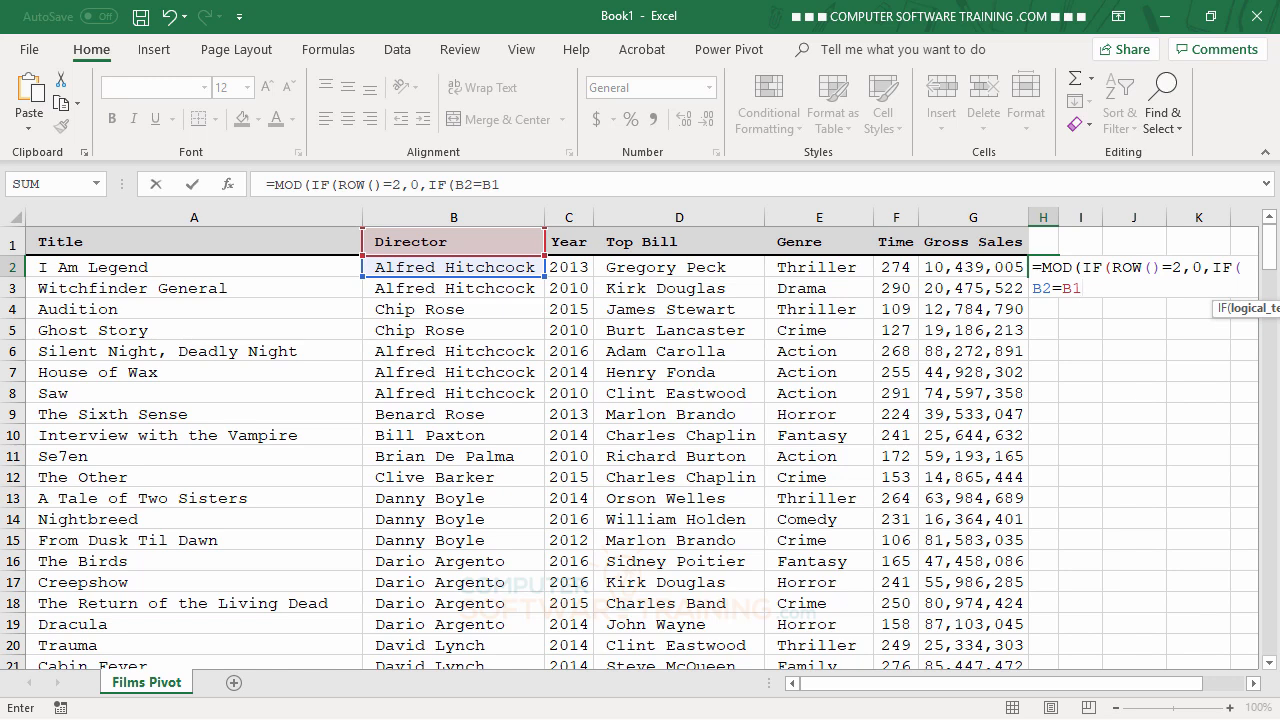
{"action": "type", "text": ",H1"}
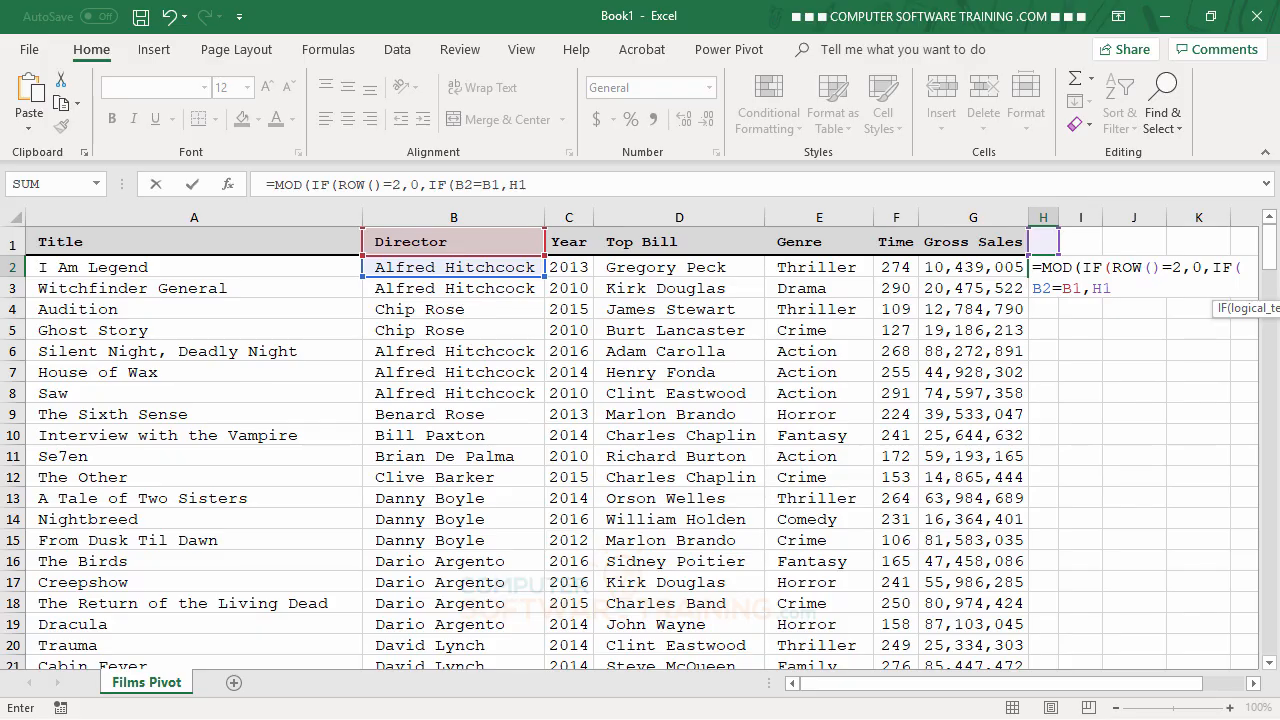
{"action": "type", "text": ",H1"}
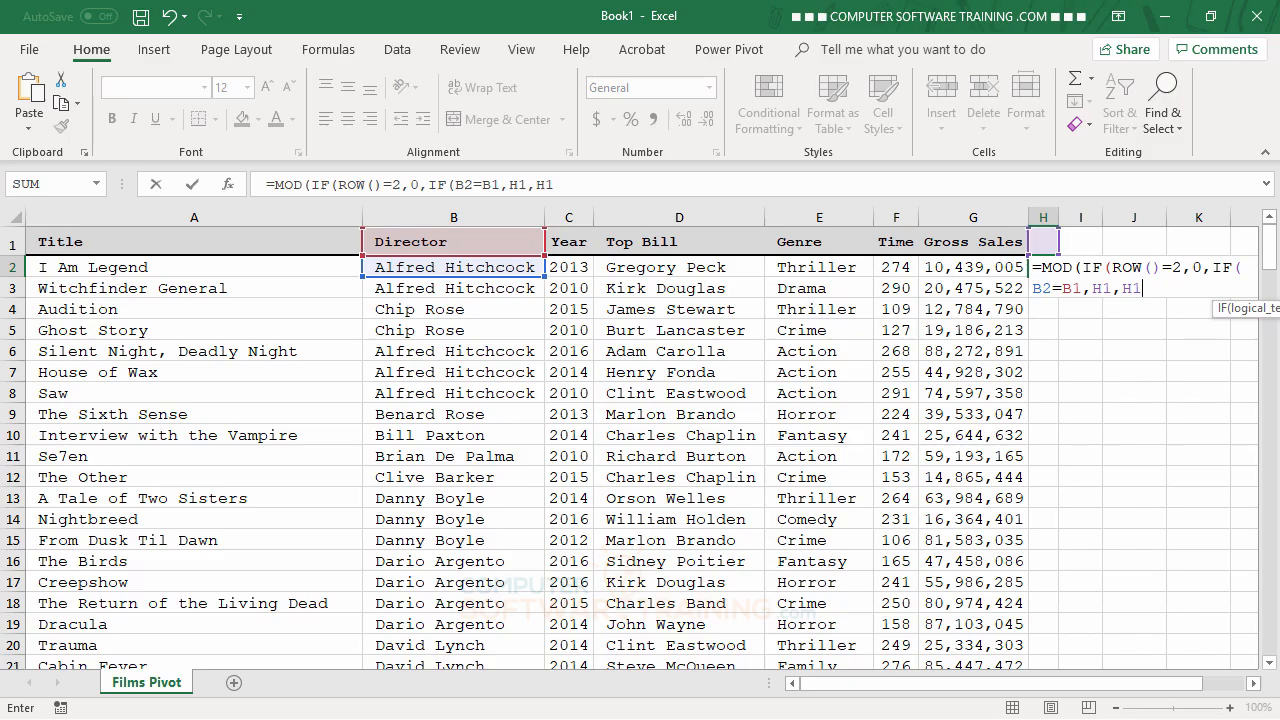
{"action": "type", "text": "+1))"}
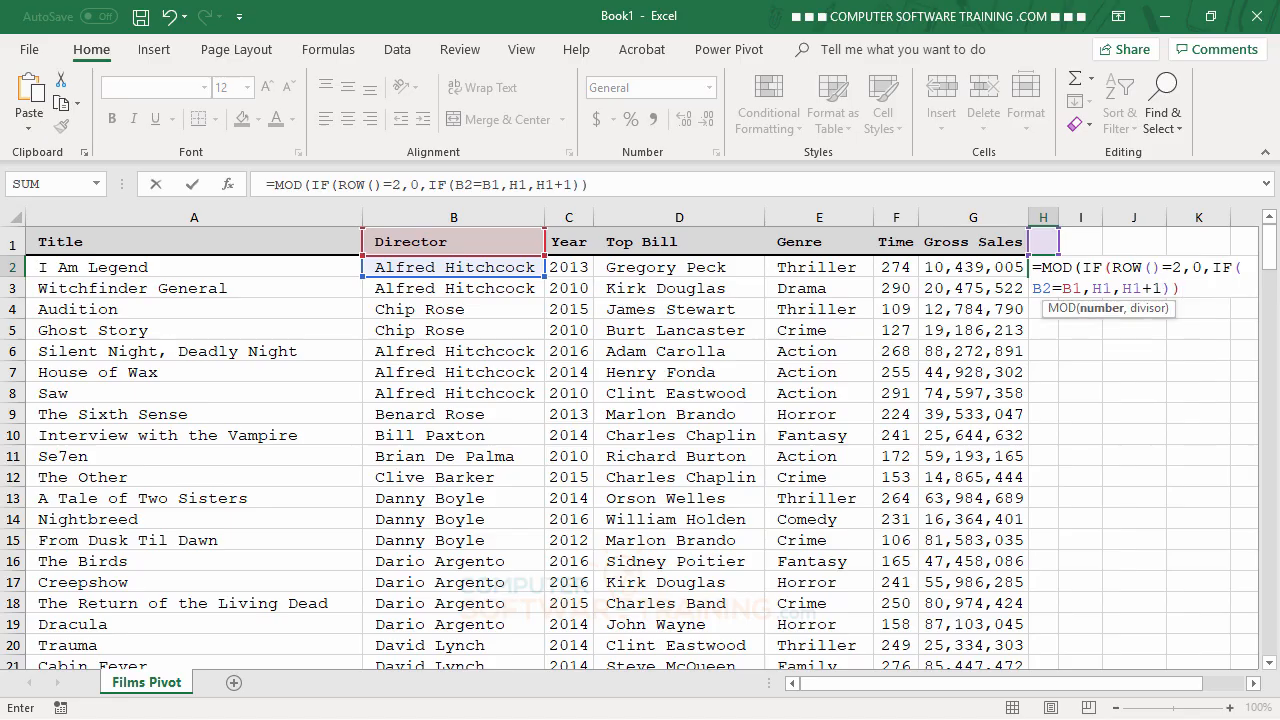
{"action": "type", "text": ",2)"}
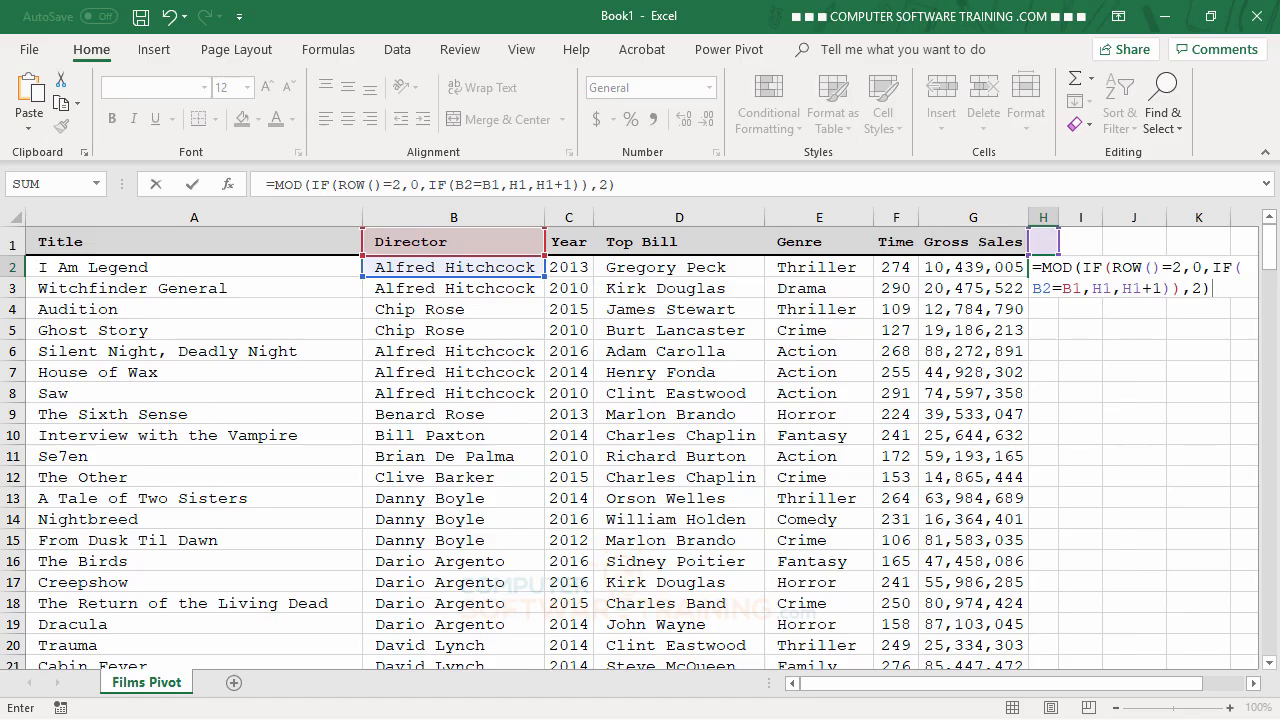
{"action": "key", "text": "Return"}
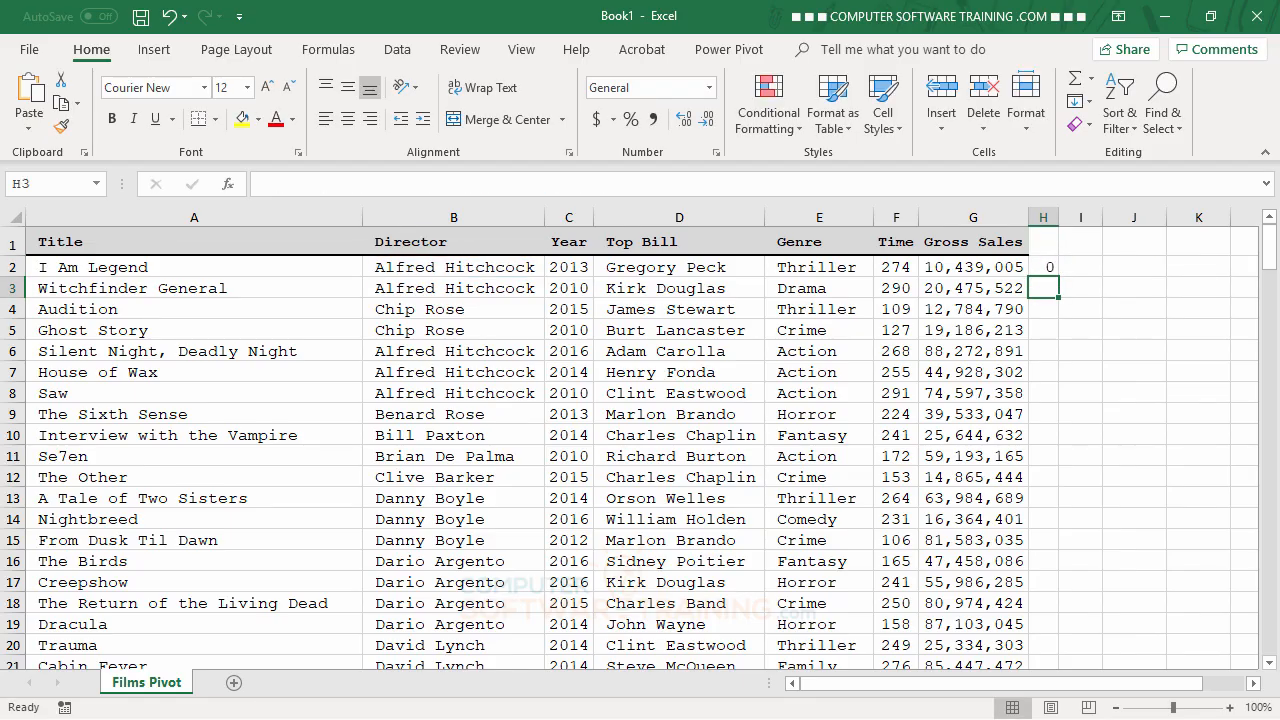
- Fill the helper formula from H2 down column H for all film rows and check the copied formula in H6
{"action": "left_click", "coordinate": [1048, 268]}
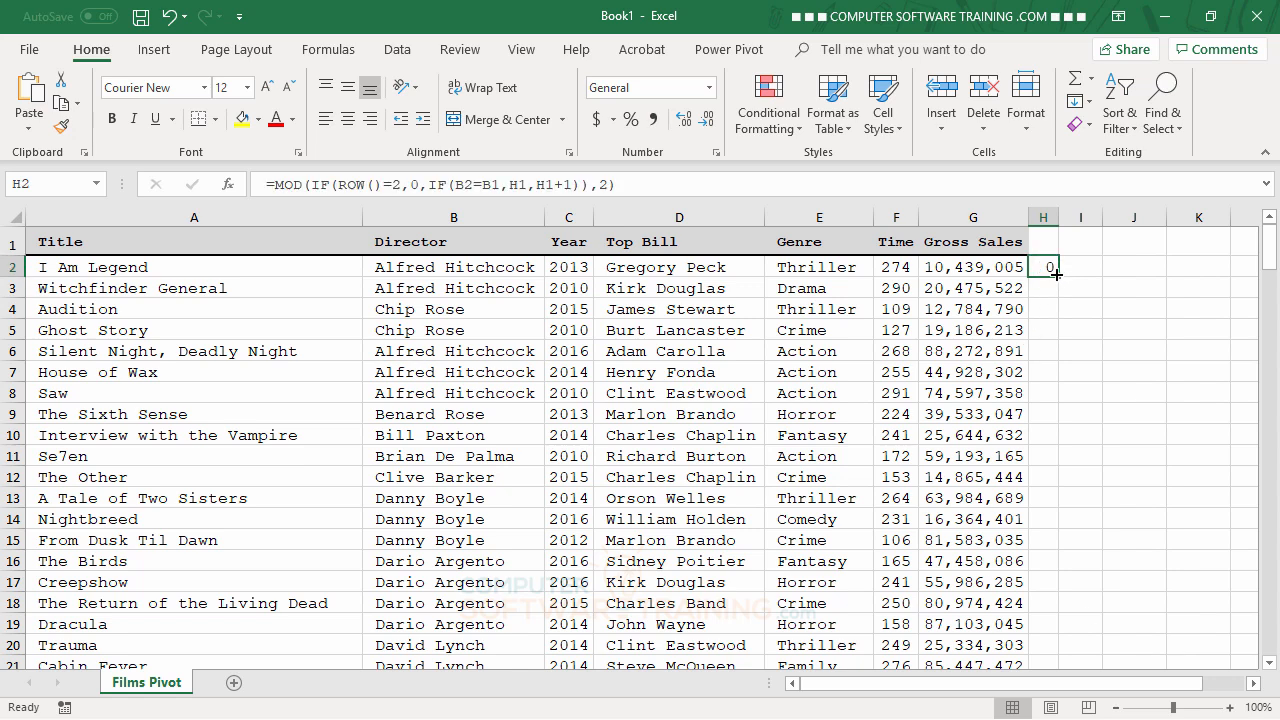
{"action": "double_click", "coordinate": [1056, 273]}
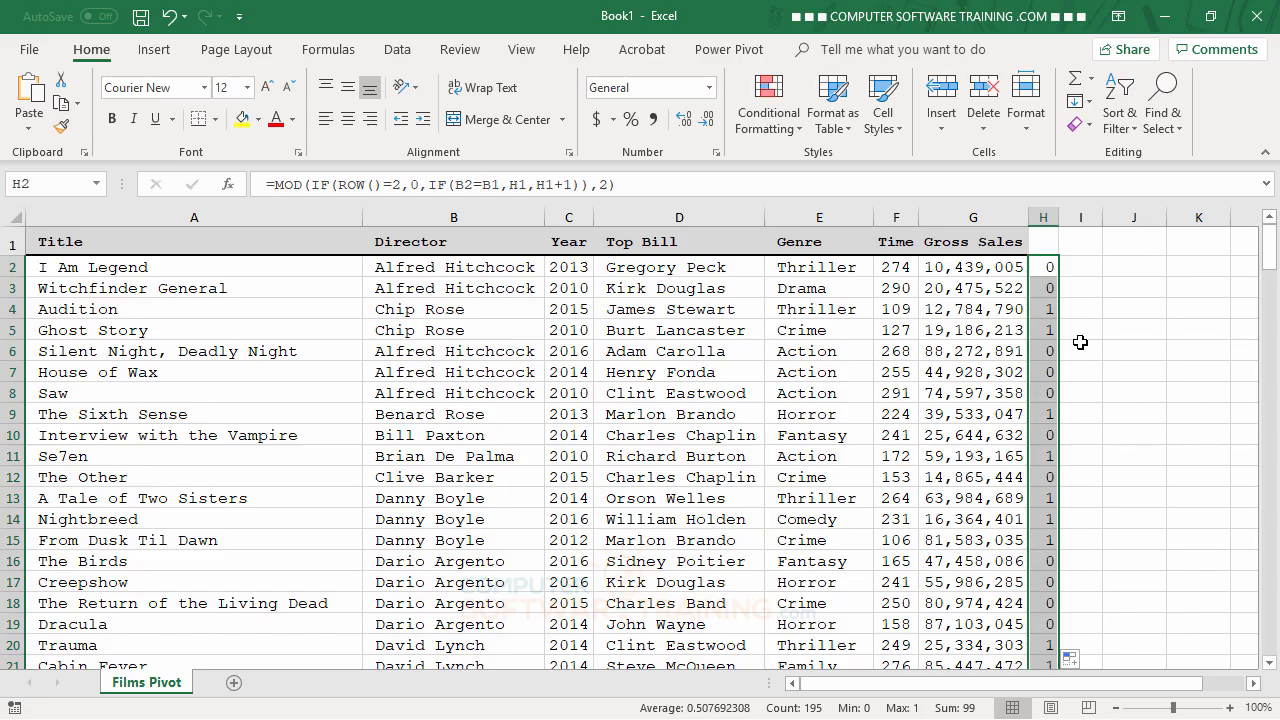
{"action": "left_click", "coordinate": [1130, 307]}
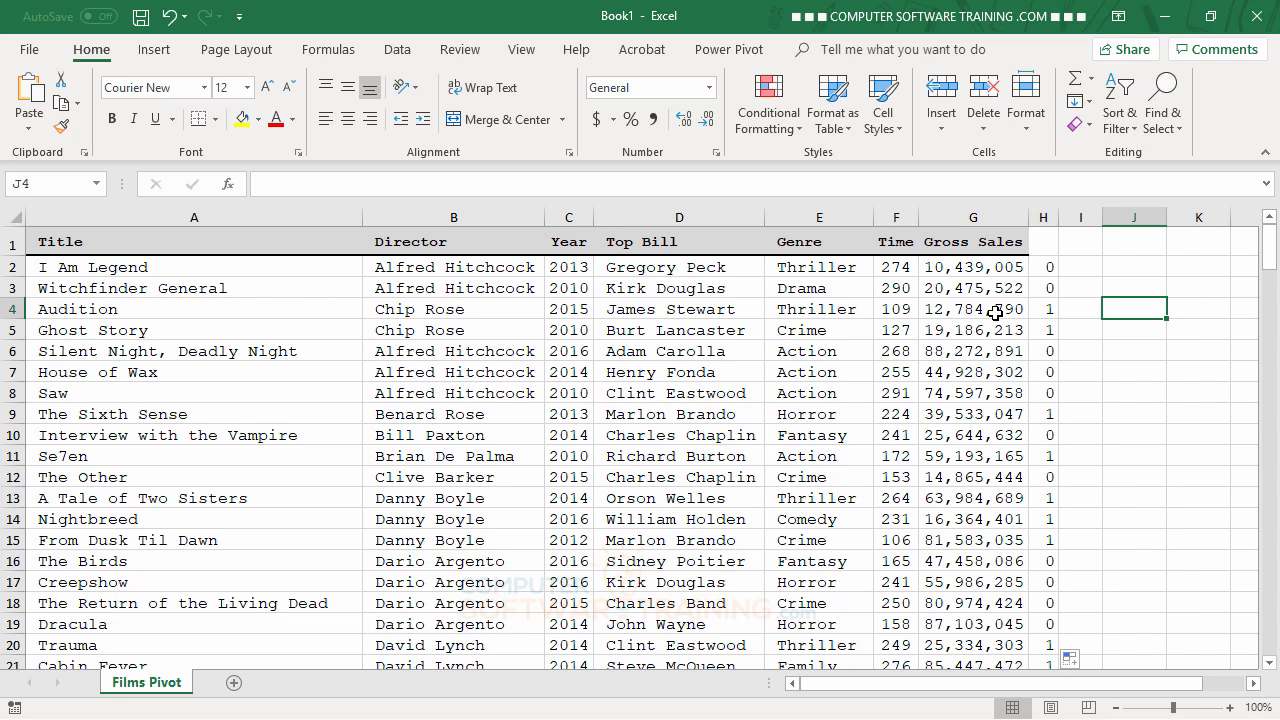
{"action": "left_click", "coordinate": [1043, 351]}
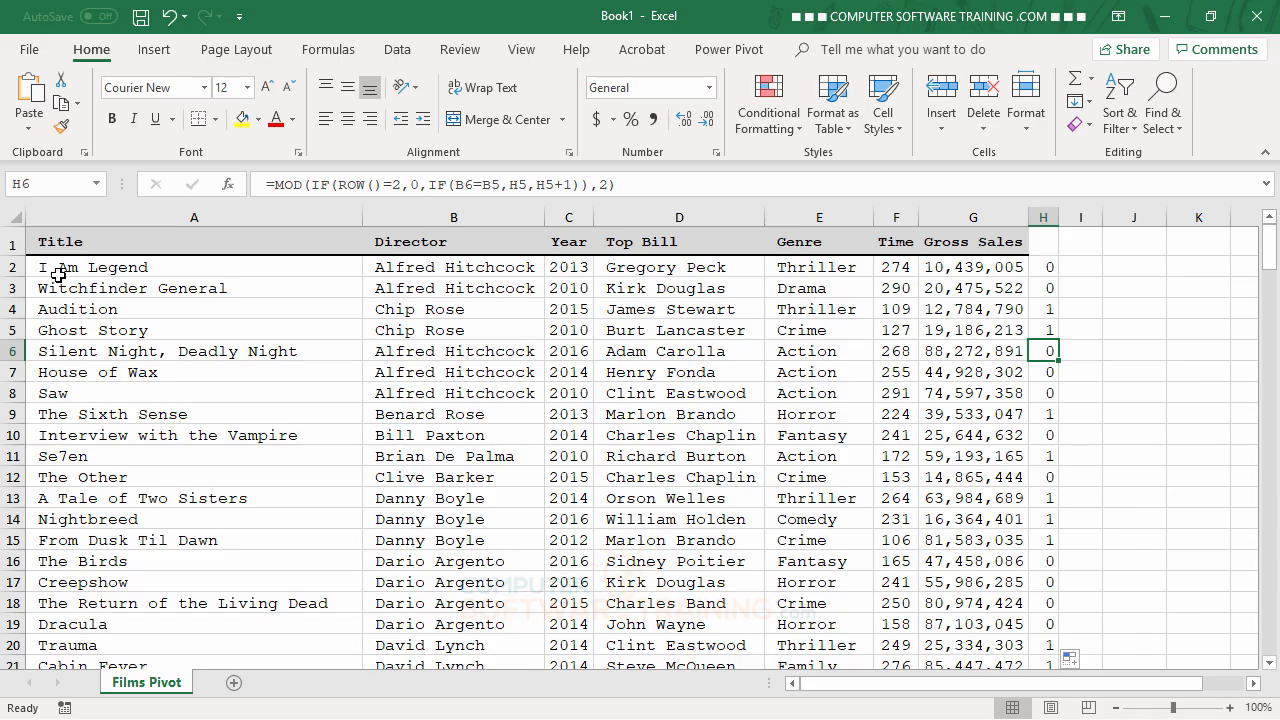
- Start a formula-based conditional formatting rule for A2:G196 using the formula =$H2=1
{"action": "left_click_drag", "start_coordinate": [57, 271], "coordinate": [1019, 268]}
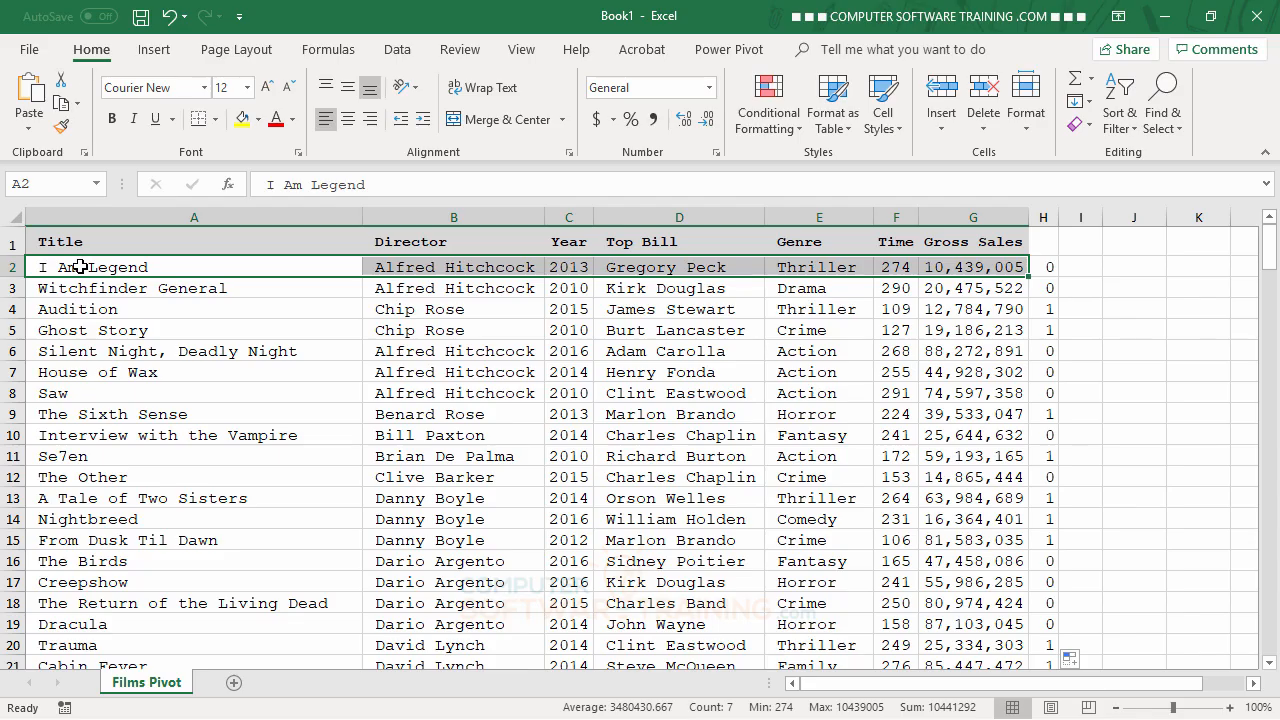
{"action": "left_click_drag", "start_coordinate": [80, 267], "coordinate": [946, 660]}
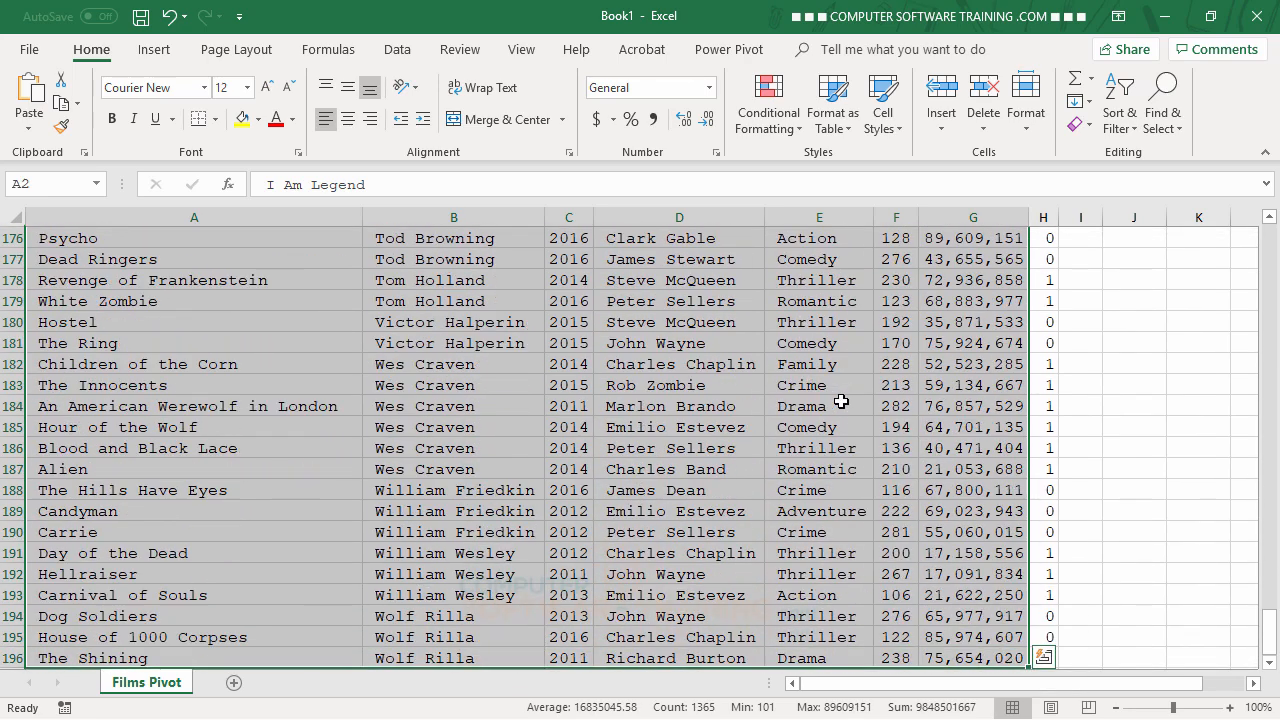
{"action": "left_click_drag", "start_coordinate": [1268, 640], "coordinate": [1266, 223]}
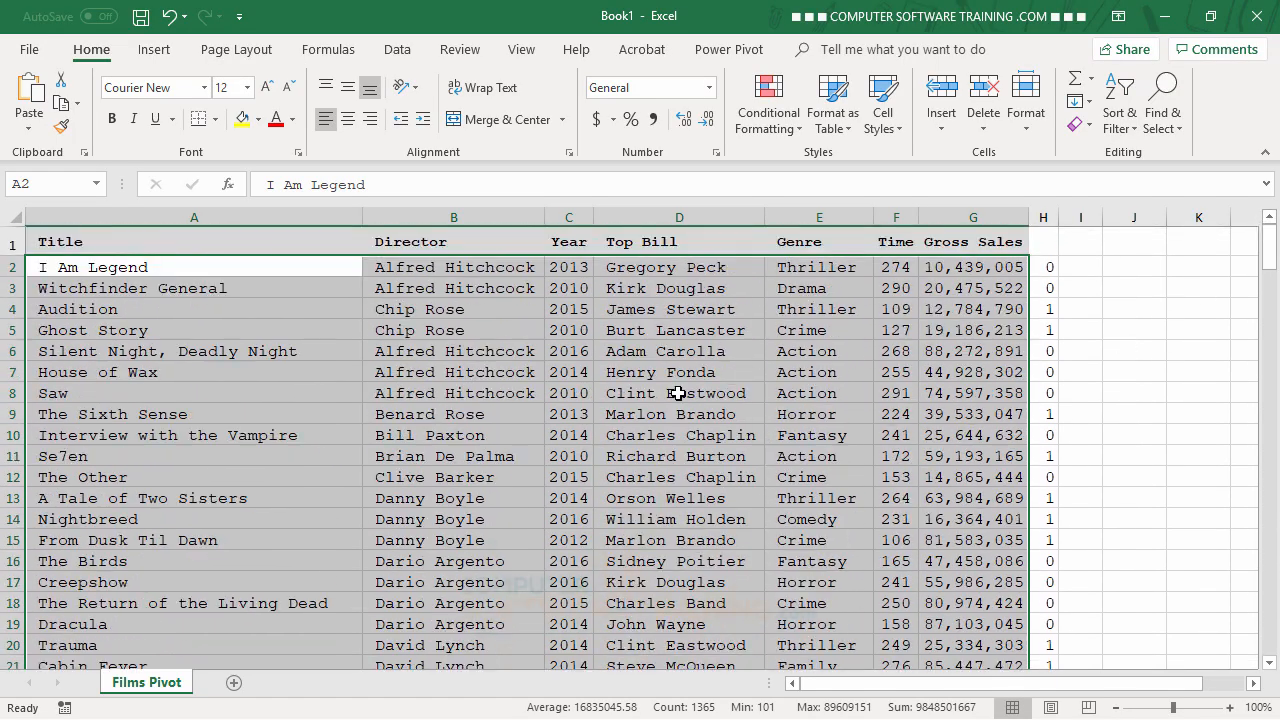
{"action": "left_click", "coordinate": [770, 128]}
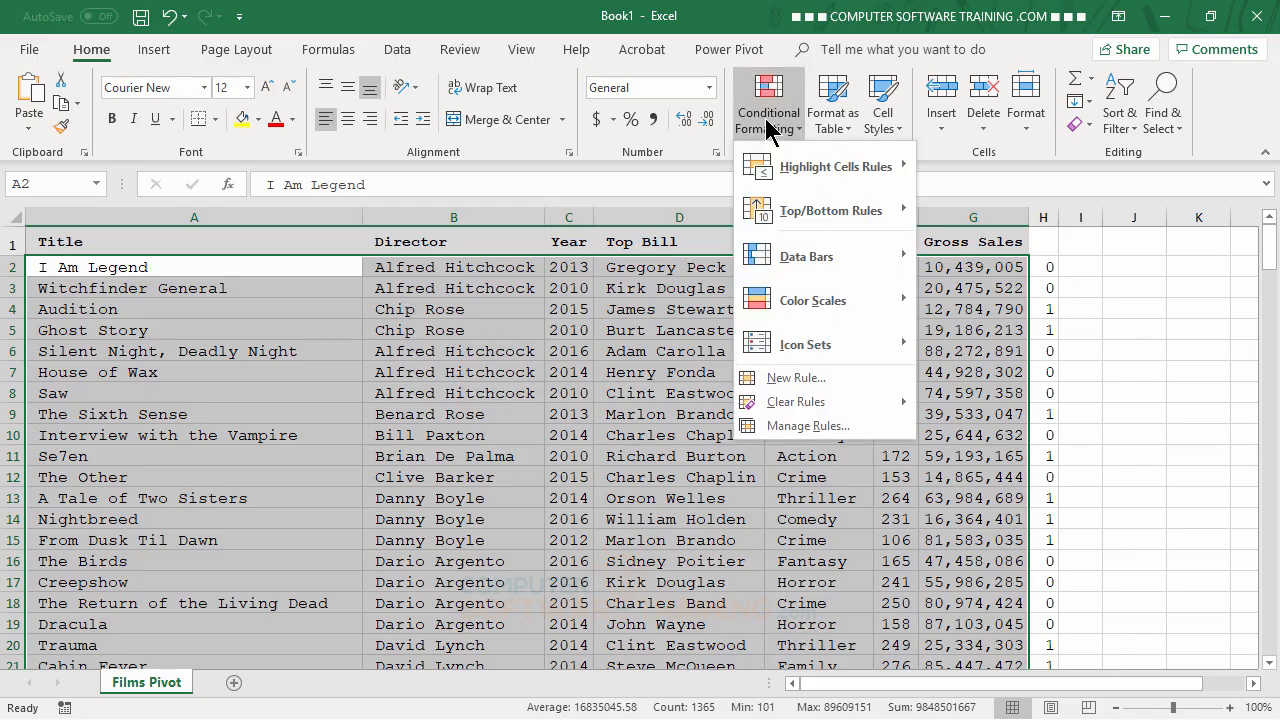
{"action": "left_click", "coordinate": [796, 381]}
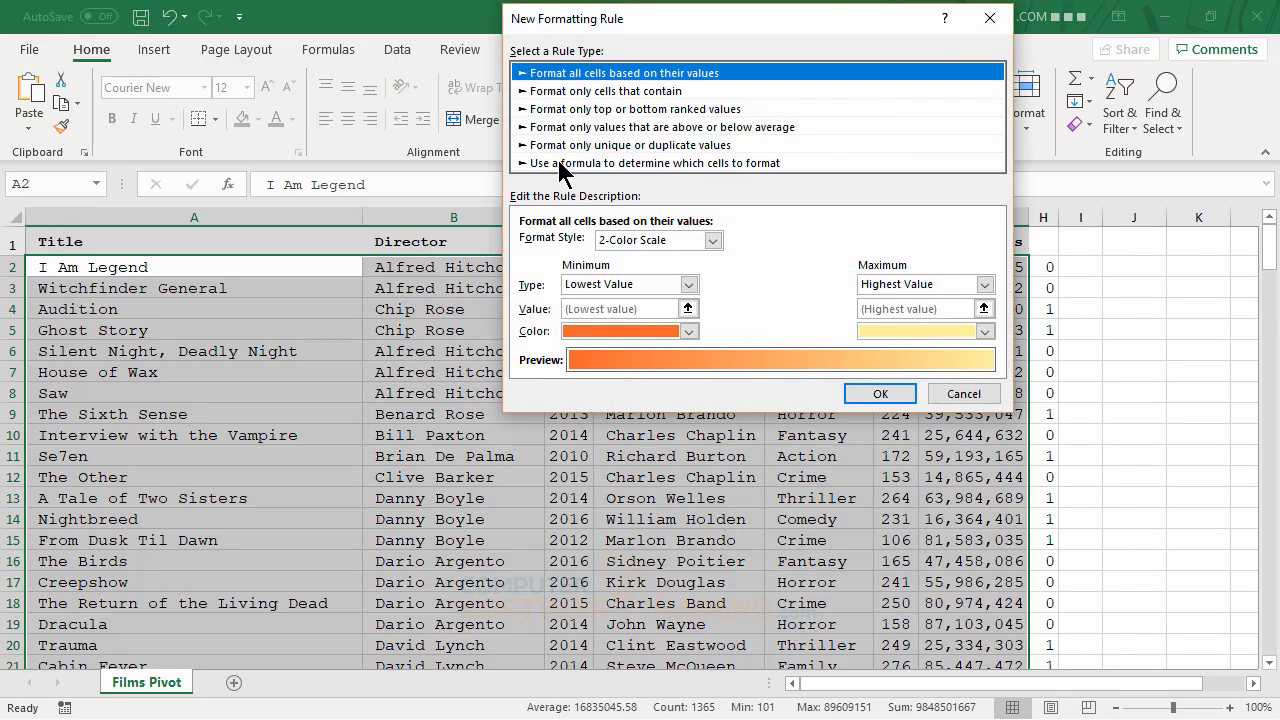
{"action": "left_click", "coordinate": [558, 163]}
{"action": "left_click", "coordinate": [556, 243]}
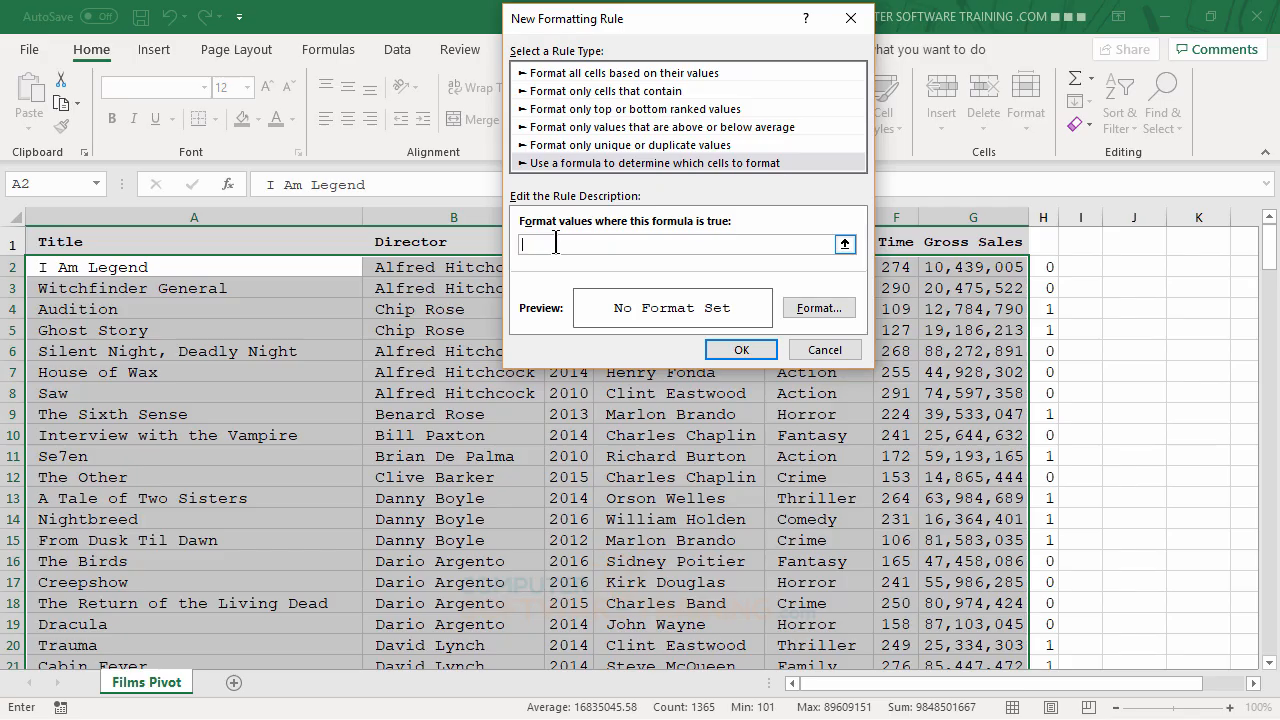
{"action": "type", "text": "=$H2=1"}
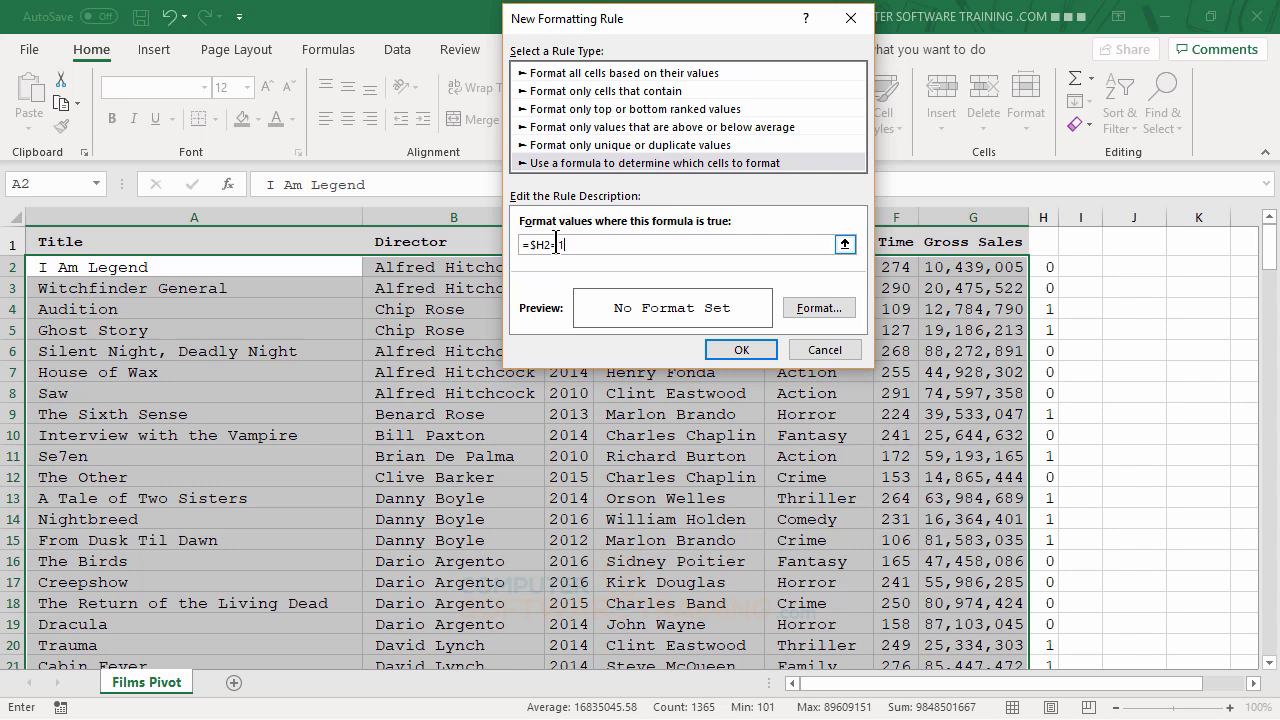
- Give the =$H2=1 rule a light gold background fill and apply it to the selected film rows
{"action": "left_click", "coordinate": [813, 308]}
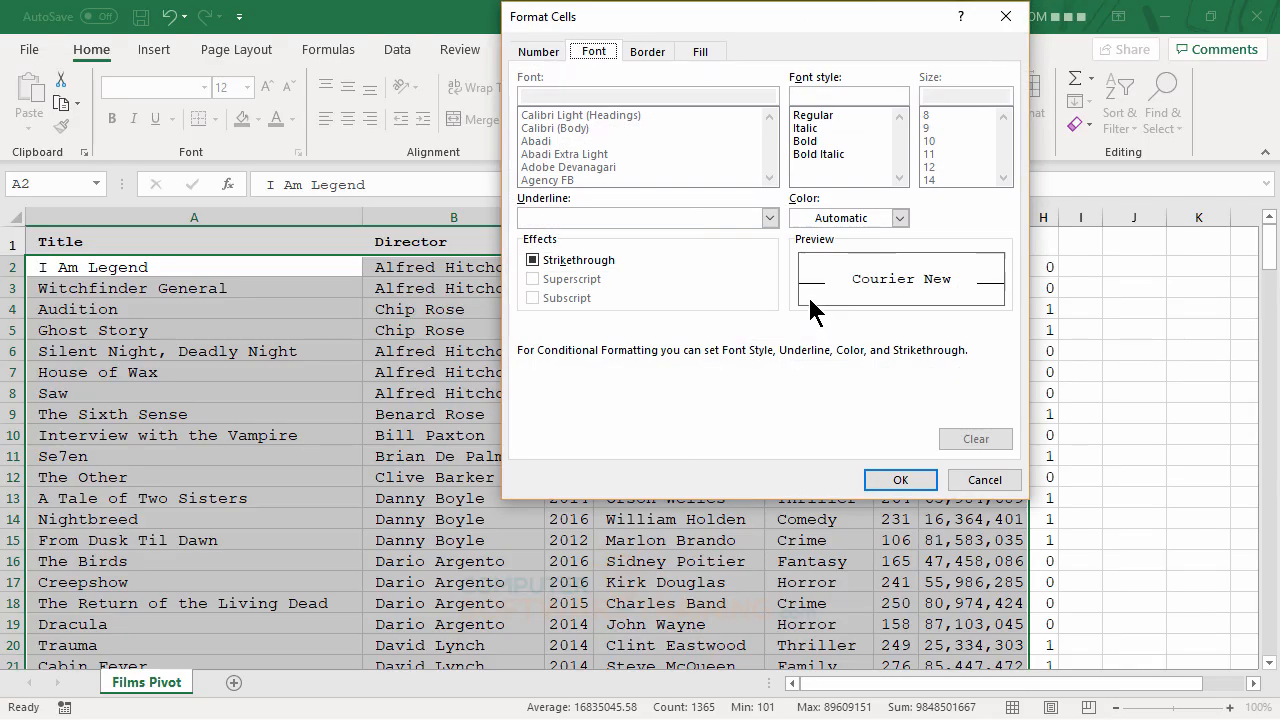
{"action": "left_click", "coordinate": [702, 50]}
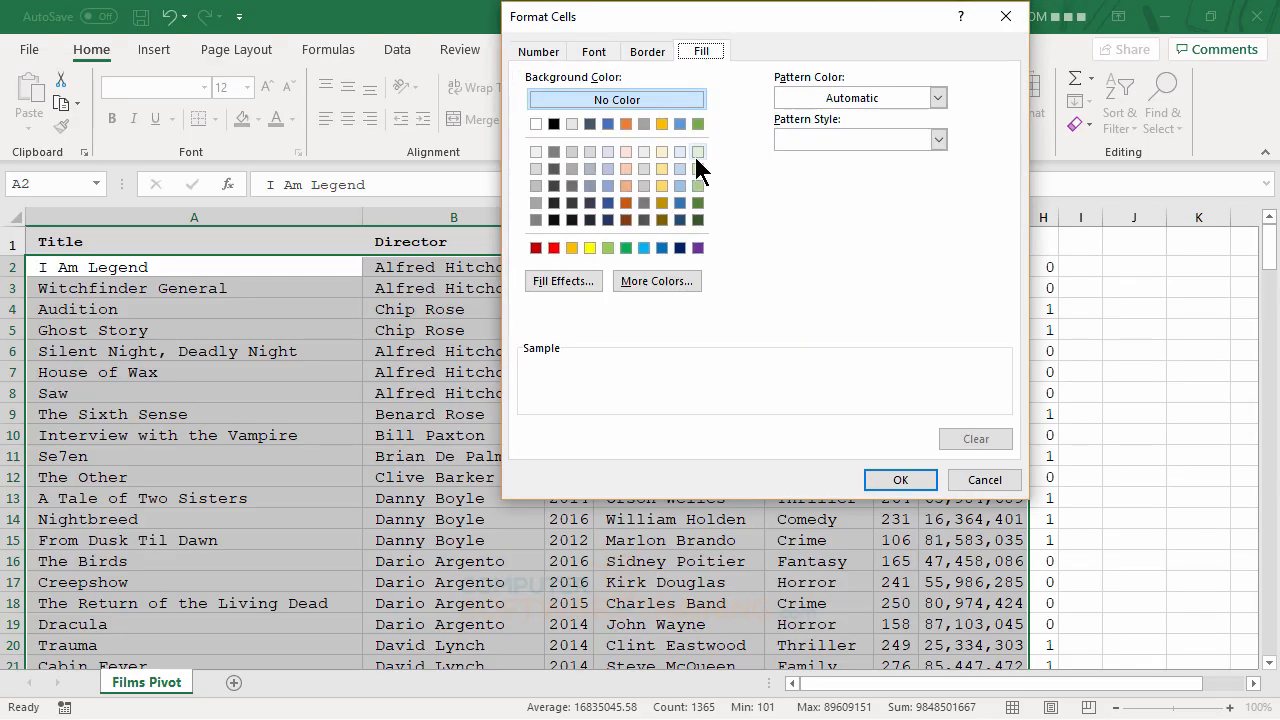
{"action": "left_click", "coordinate": [662, 151]}
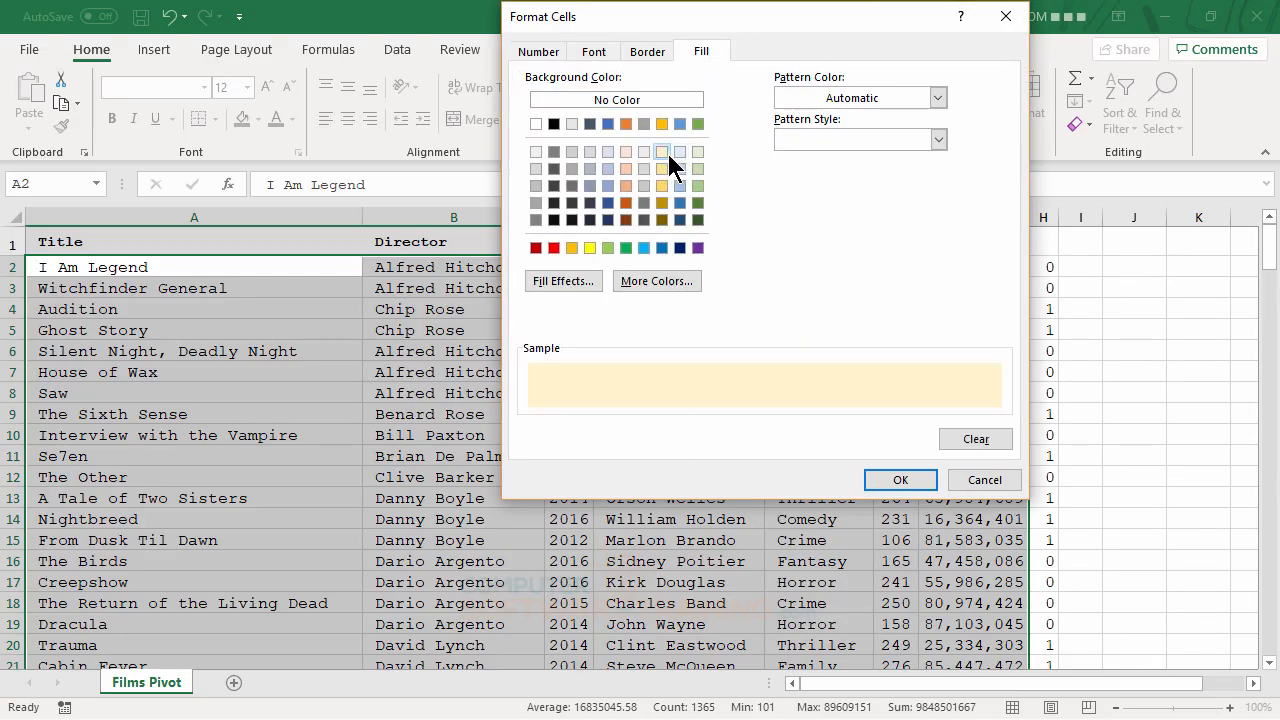
{"action": "left_click", "coordinate": [895, 482]}
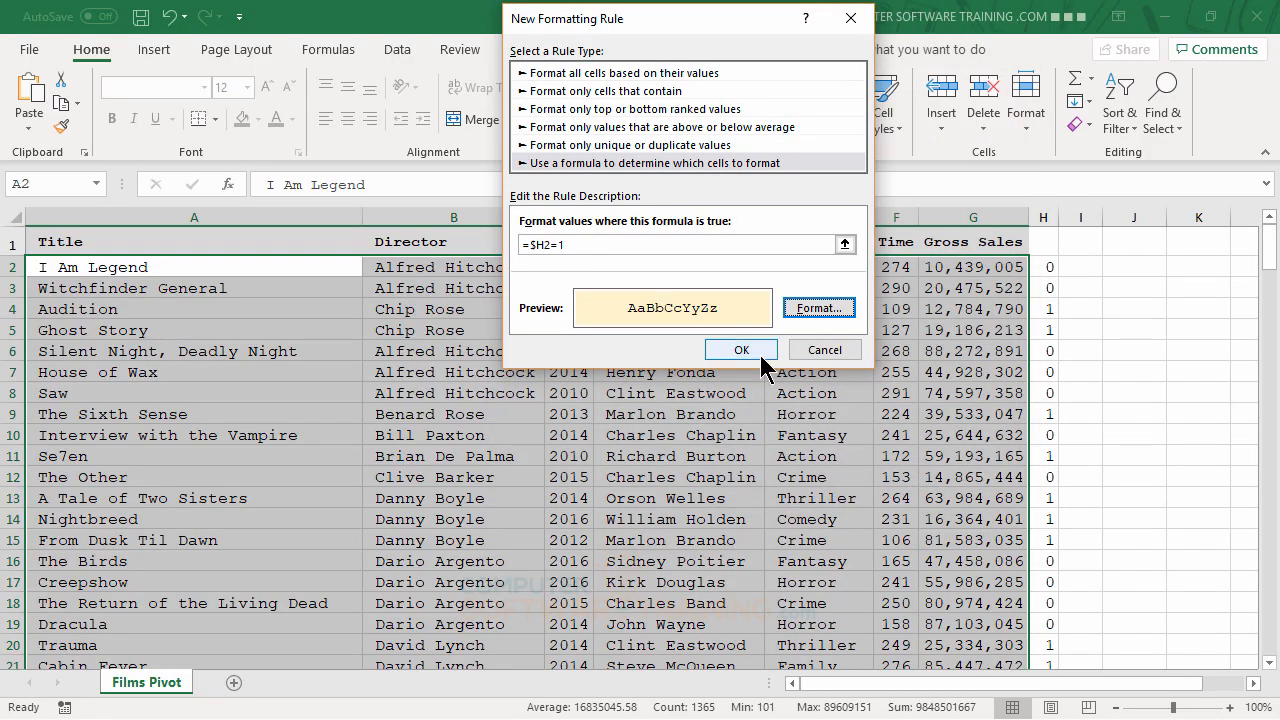
{"action": "left_click", "coordinate": [760, 354]}
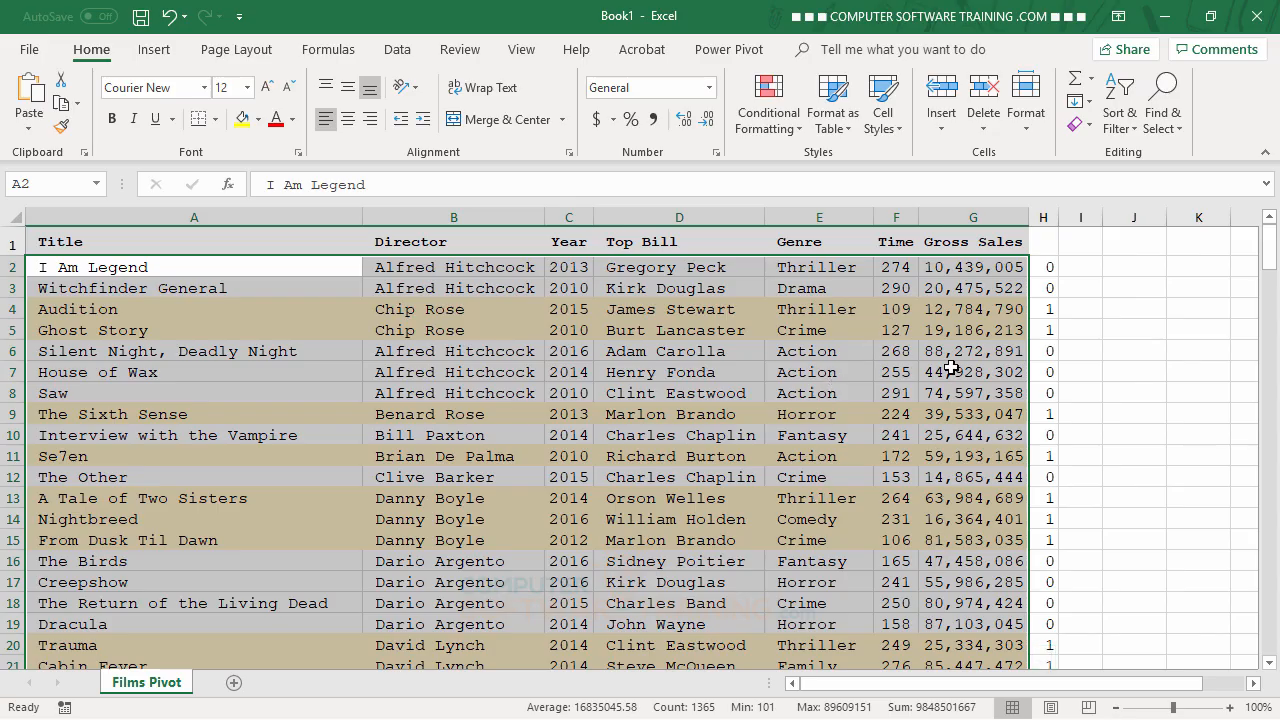
- Start a second formula-based conditional formatting rule for the same film rows using the formula =$H2=0
{"action": "left_click", "coordinate": [777, 130]}
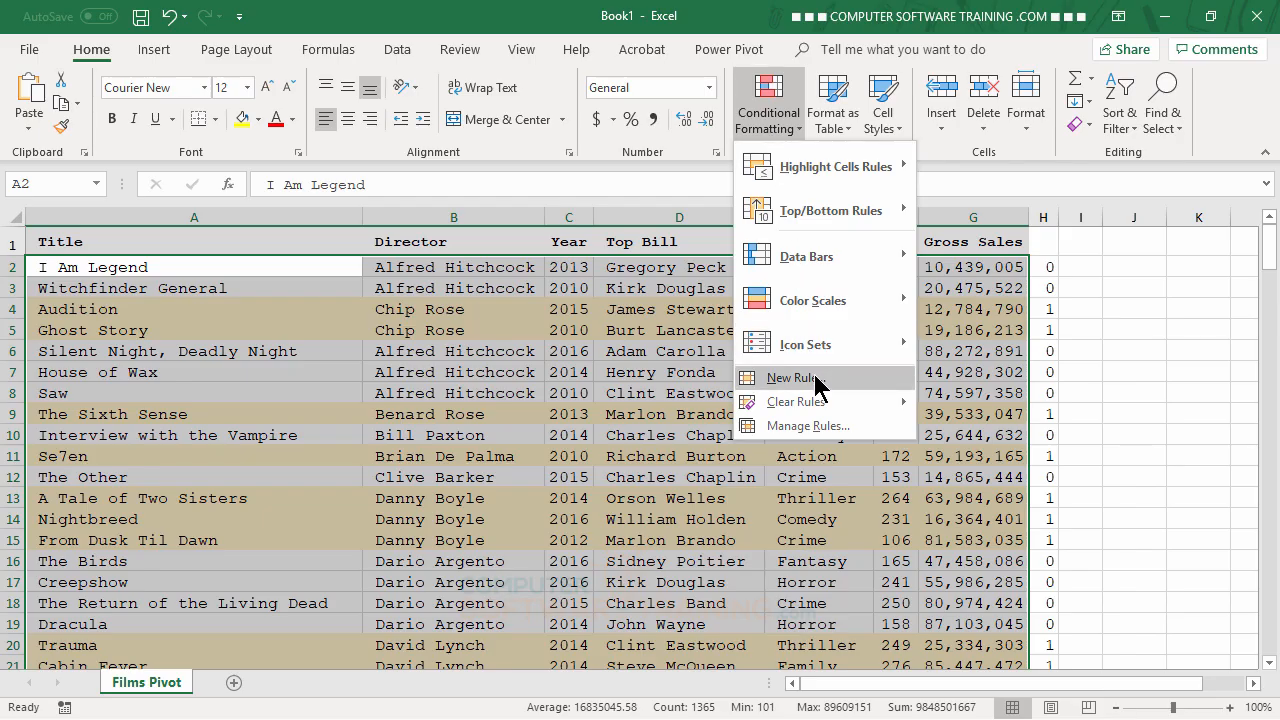
{"action": "left_click", "coordinate": [792, 378]}
{"action": "left_click", "coordinate": [495, 161]}
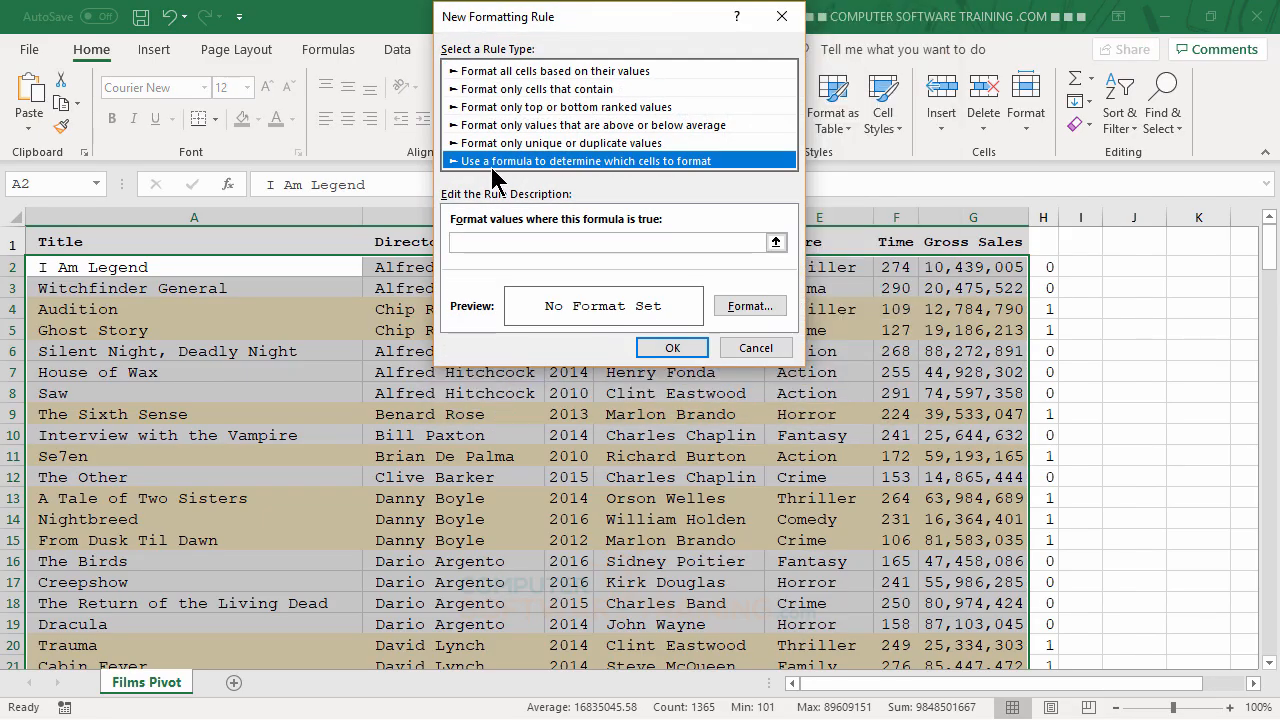
{"action": "left_click", "coordinate": [498, 243]}
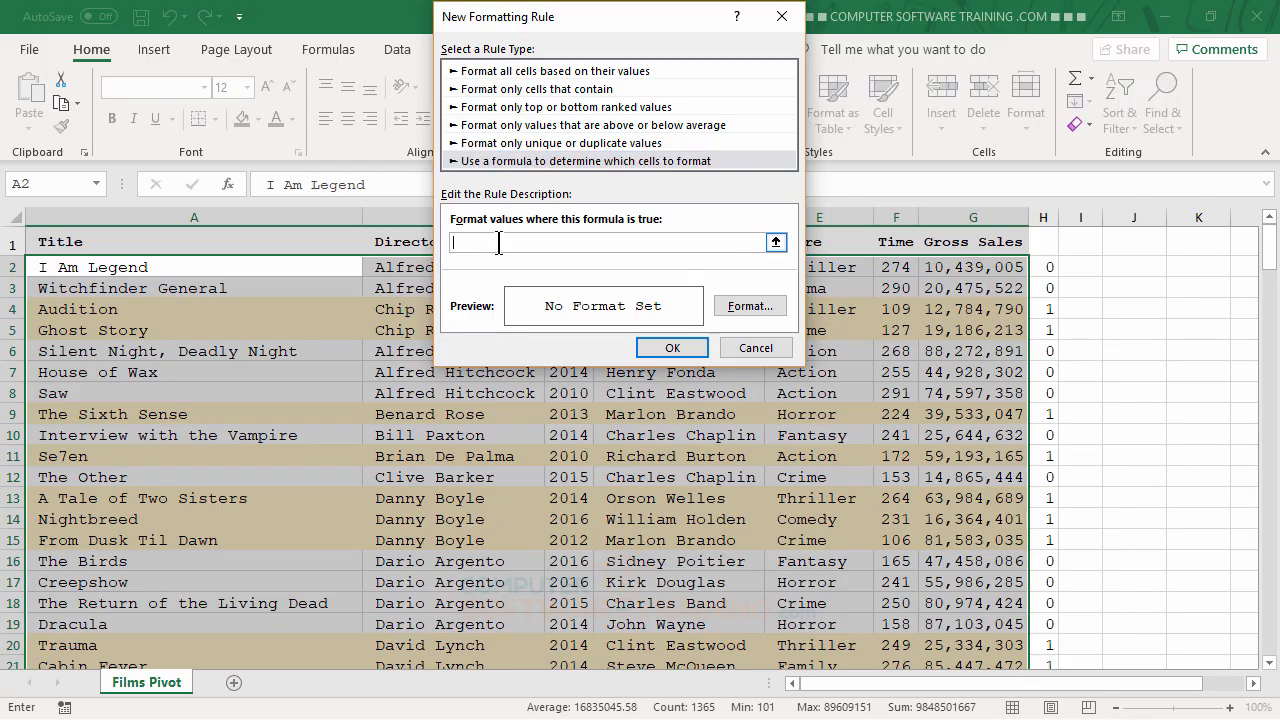
{"action": "type", "text": "=$H2=0"}
- Give the =$H2=0 rule a light green background fill and apply it to the film rows
{"action": "left_click", "coordinate": [766, 306]}
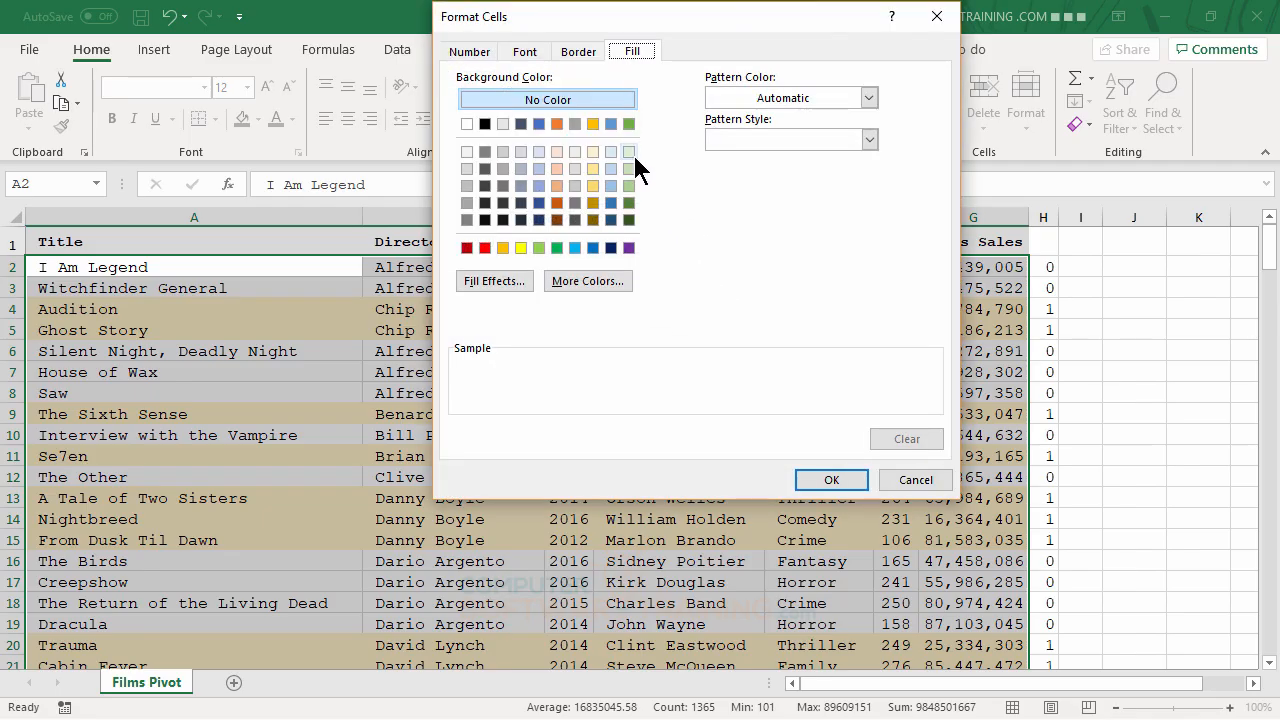
{"action": "left_click", "coordinate": [629, 151]}
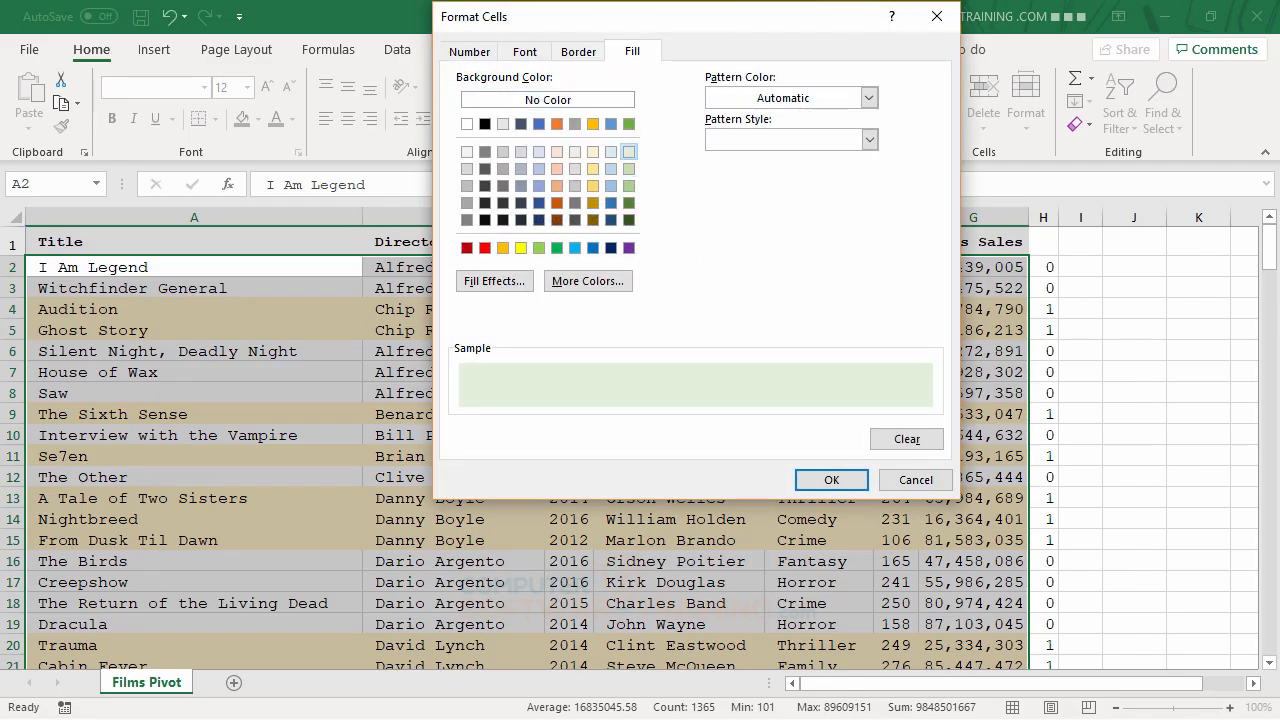
{"action": "left_click", "coordinate": [849, 485]}
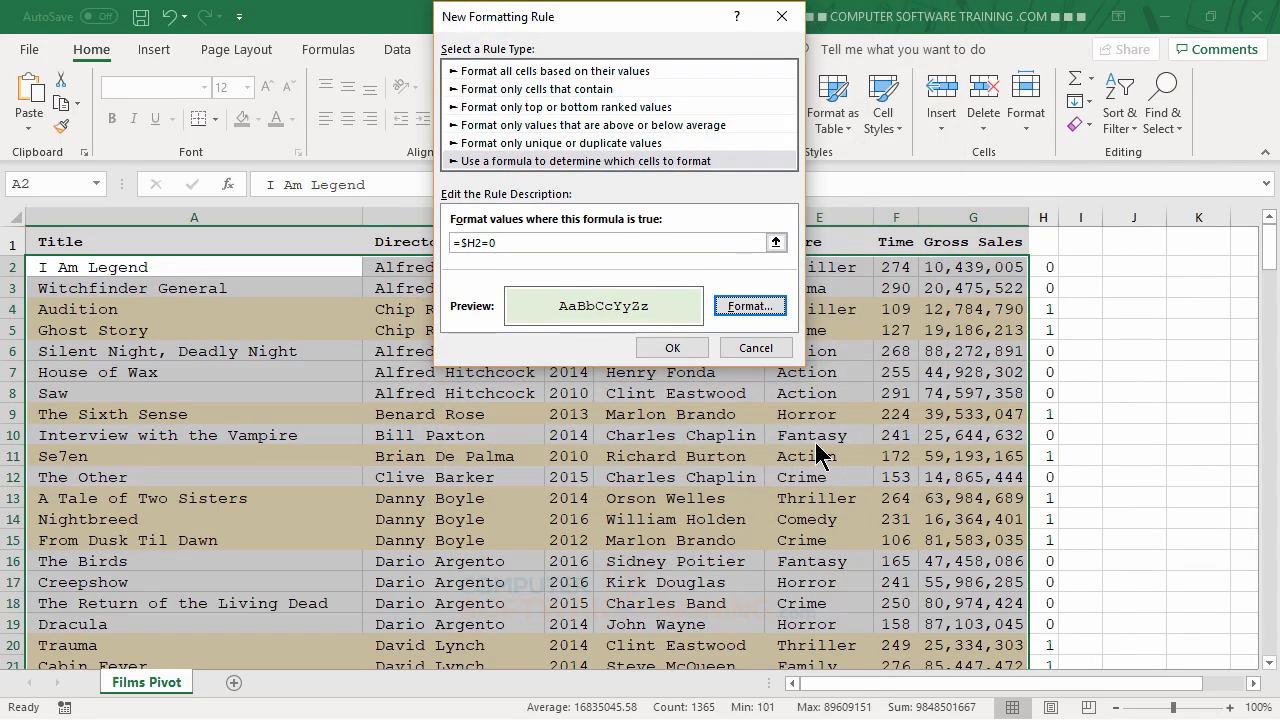
{"action": "left_click", "coordinate": [672, 348]}
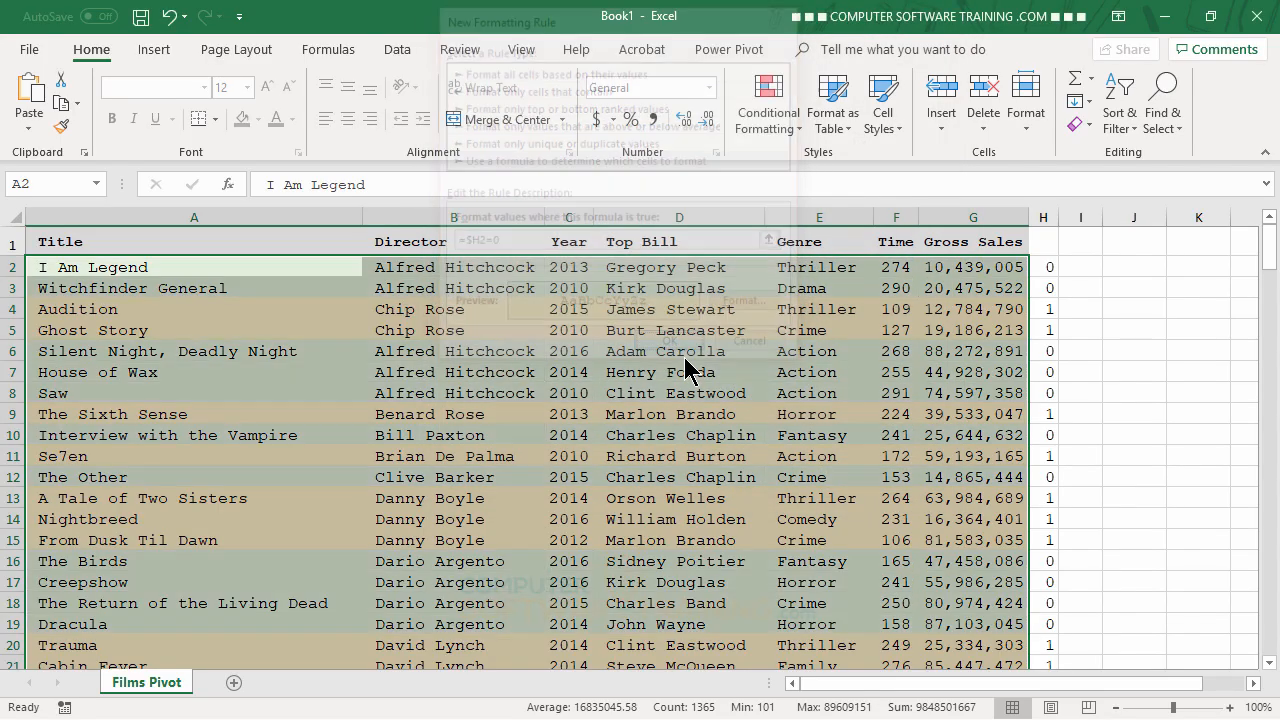
- Deselect the range and examine whether the row shading alternates with each change of director down the list
{"action": "left_click", "coordinate": [810, 410]}
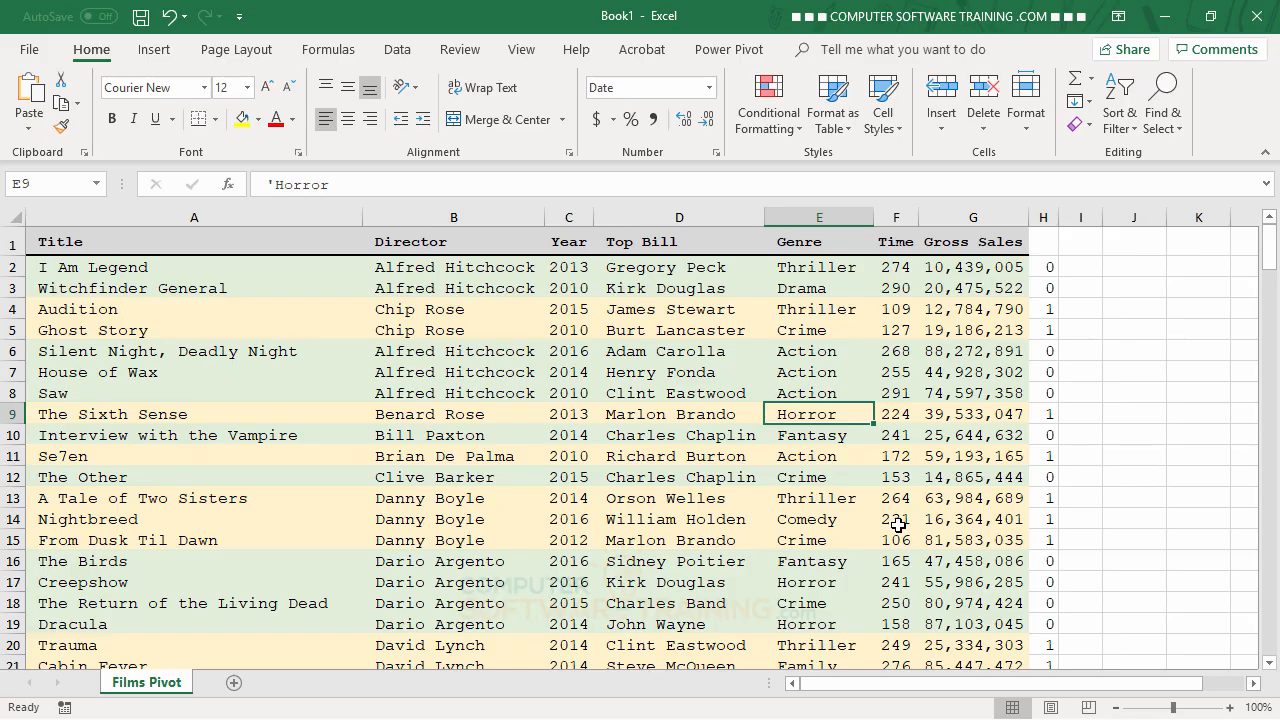
{"action": "scroll", "coordinate": [905, 520], "scroll_direction": "down", "scroll_amount": 9}
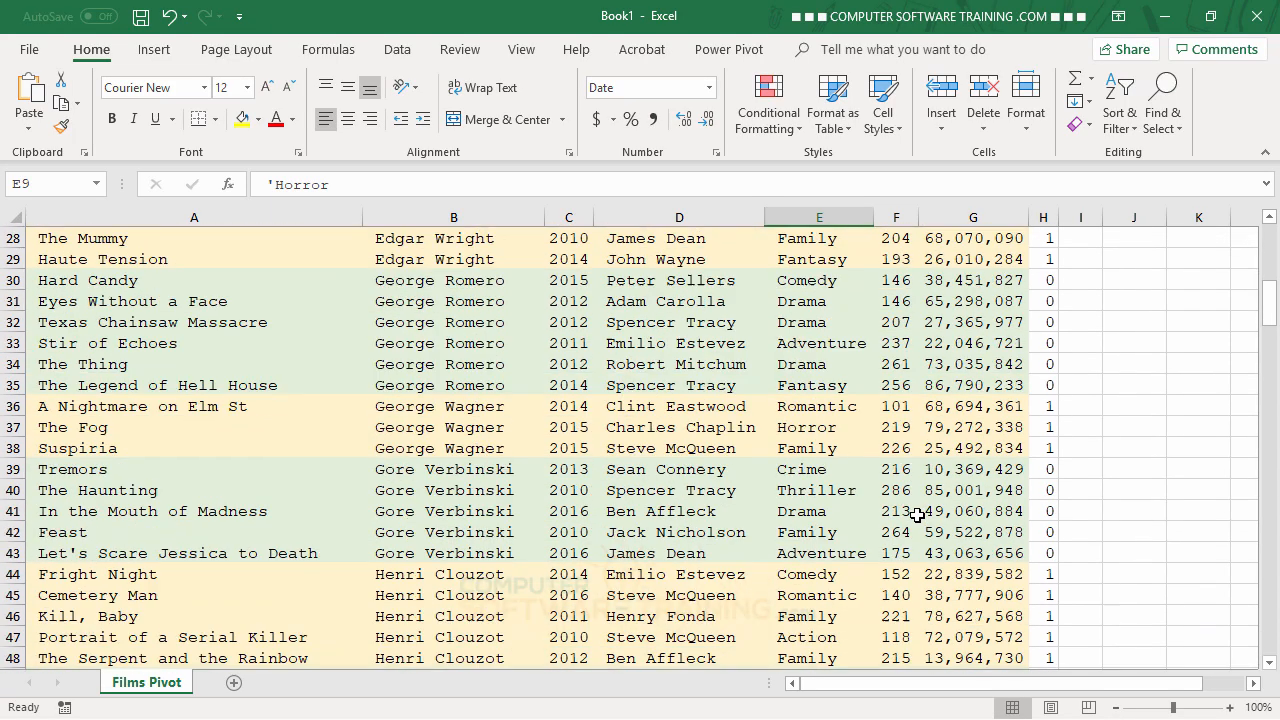
{"action": "scroll", "coordinate": [918, 514], "scroll_direction": "down", "scroll_amount": 6}
{"action": "scroll", "coordinate": [918, 514], "scroll_direction": "up", "scroll_amount": 10}
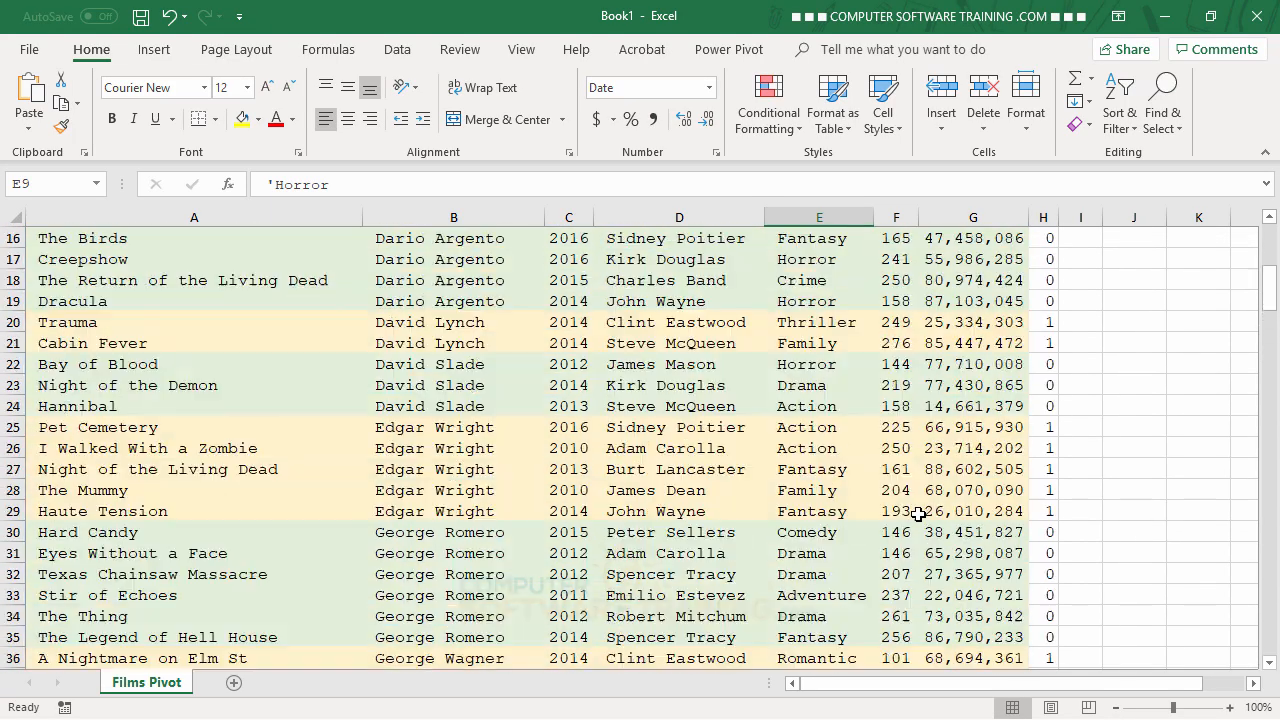
{"action": "scroll", "coordinate": [918, 514], "scroll_direction": "up", "scroll_amount": 5}
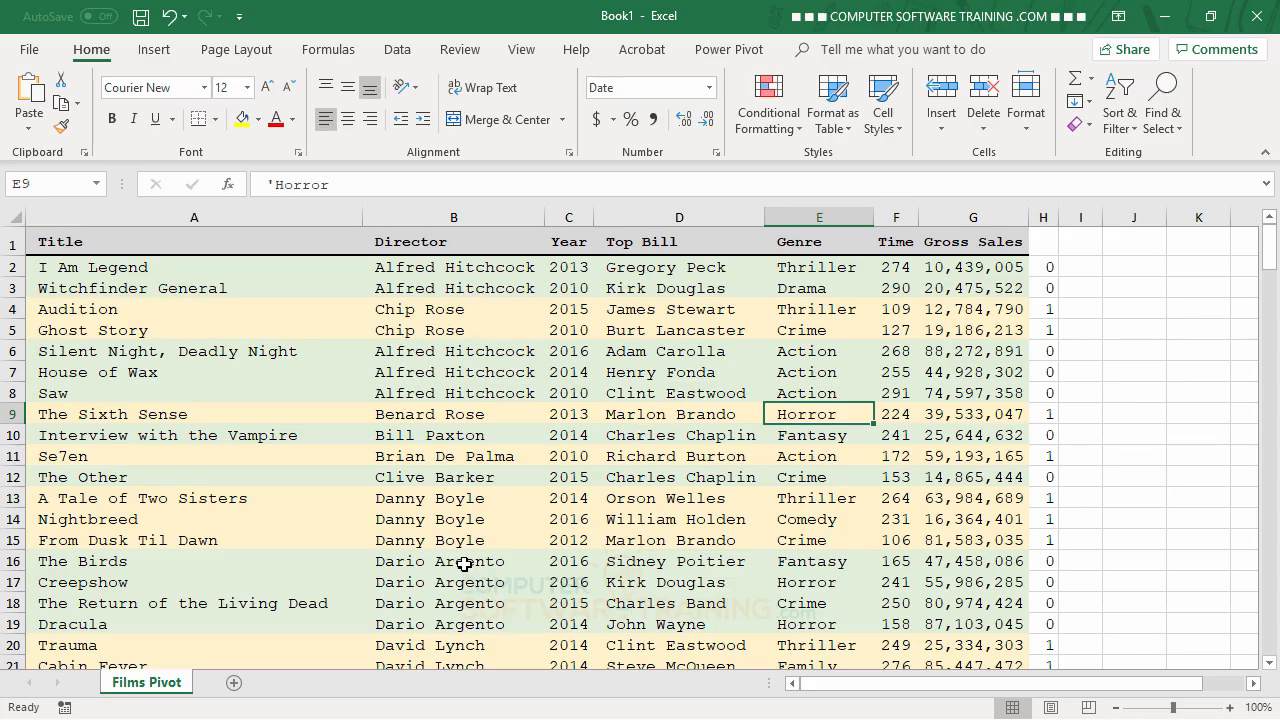
{"action": "scroll", "coordinate": [464, 563], "scroll_direction": "down", "scroll_amount": 7}
{"action": "scroll", "coordinate": [464, 563], "scroll_direction": "up", "scroll_amount": 4}
{"action": "scroll", "coordinate": [464, 563], "scroll_direction": "up", "scroll_amount": 3}
- Hide helper column H and deselect it
{"action": "left_click", "coordinate": [1046, 214]}
{"action": "right_click", "coordinate": [1048, 218]}
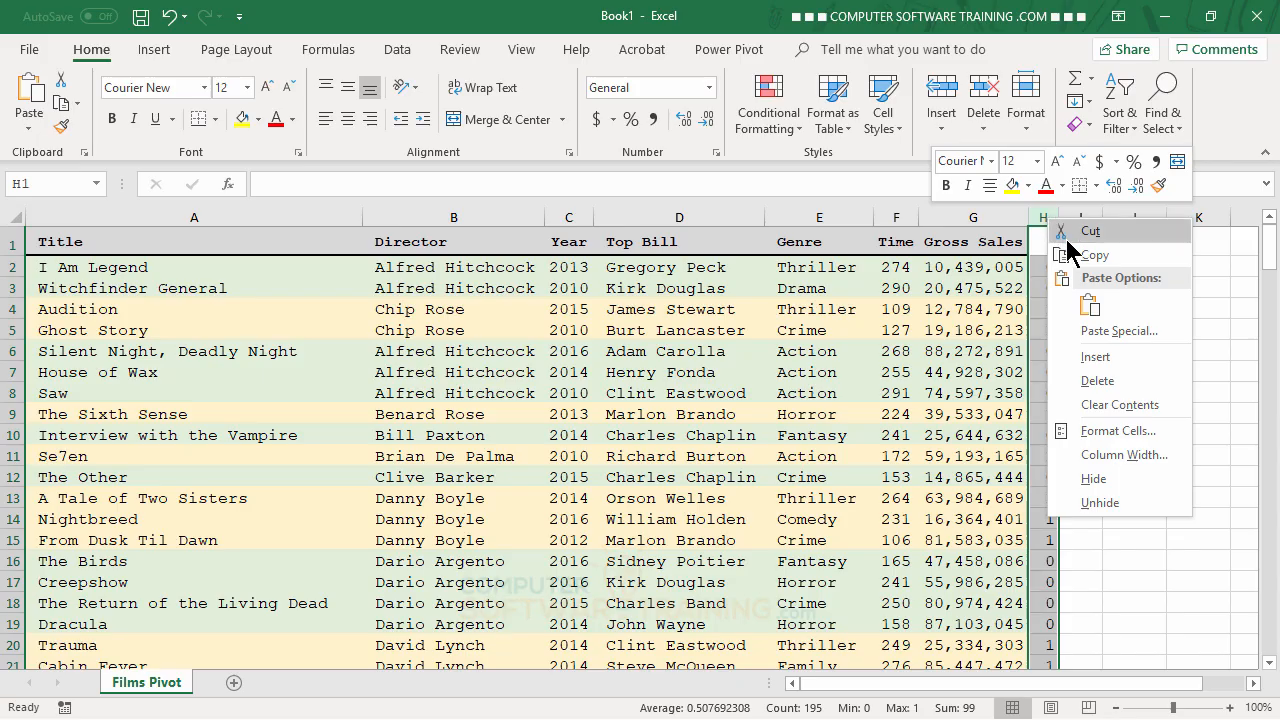
{"action": "left_click", "coordinate": [1110, 482]}
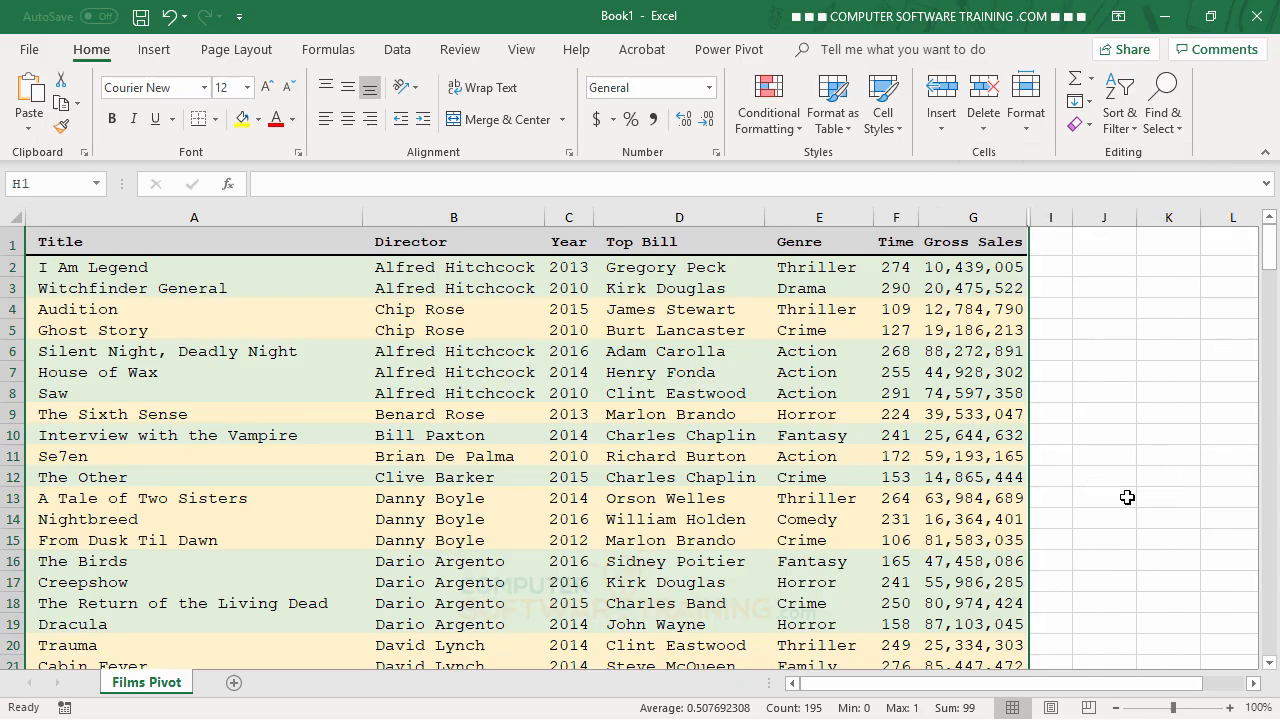
{"action": "left_click", "coordinate": [1107, 501]}
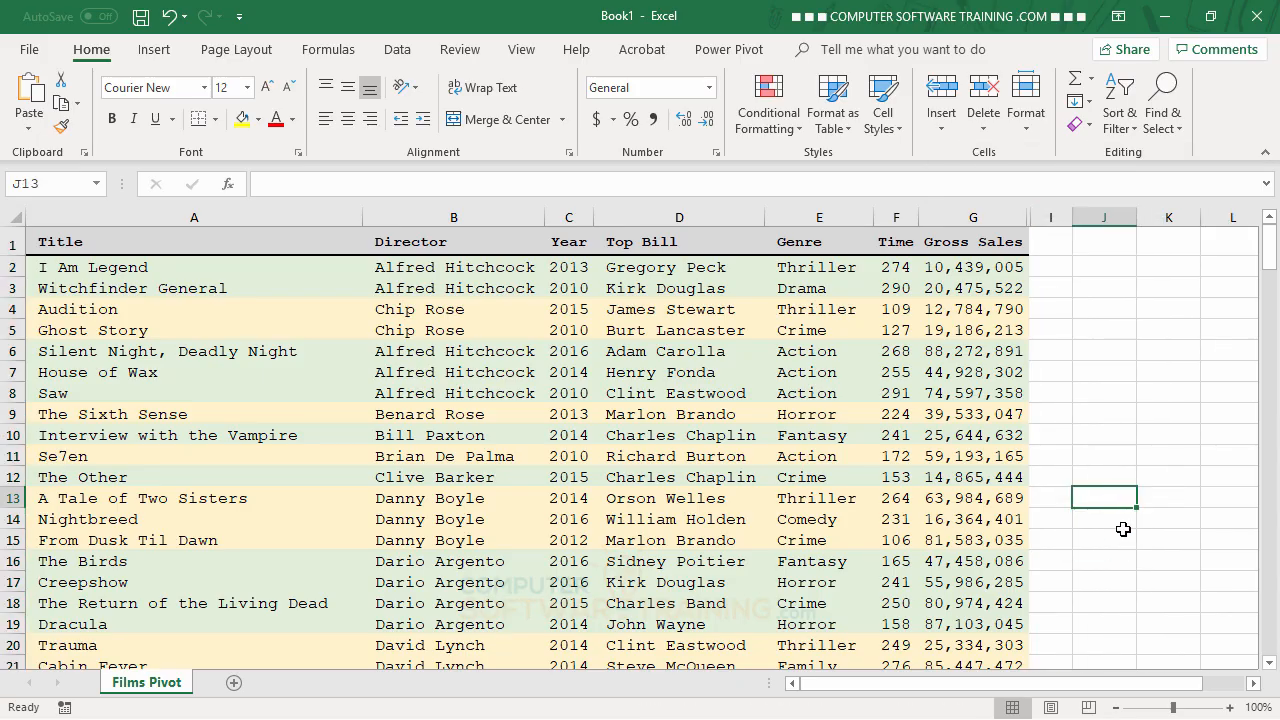